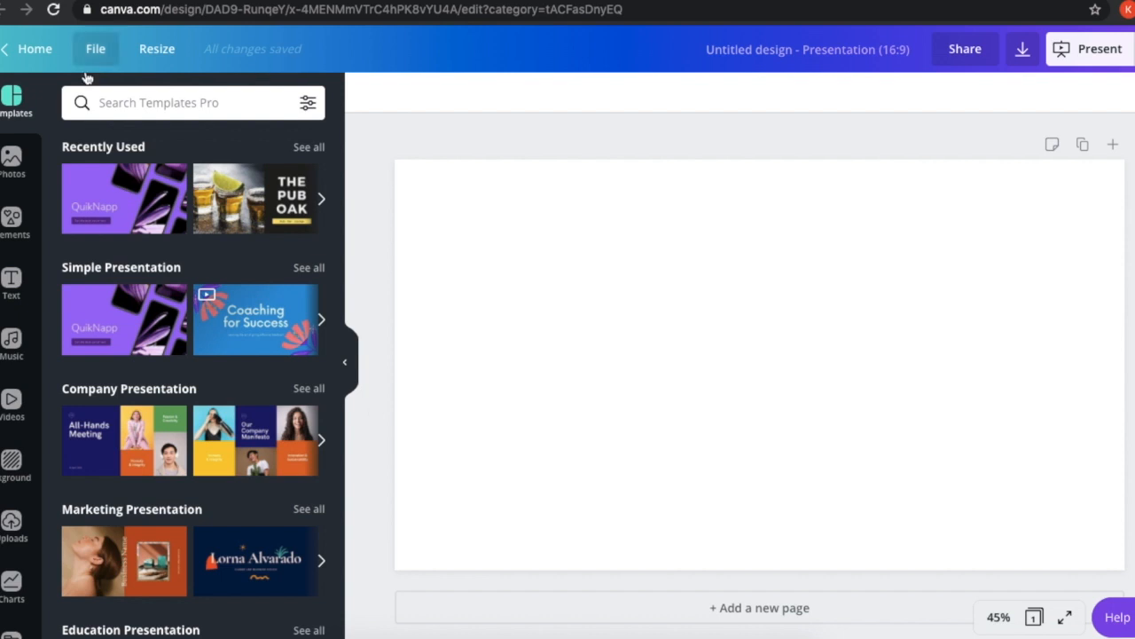
Search the photos for "beach" and set the palm-frond ocean sunset photo as the page's full background.
{"action": "left_click", "coordinate": [12, 159]}
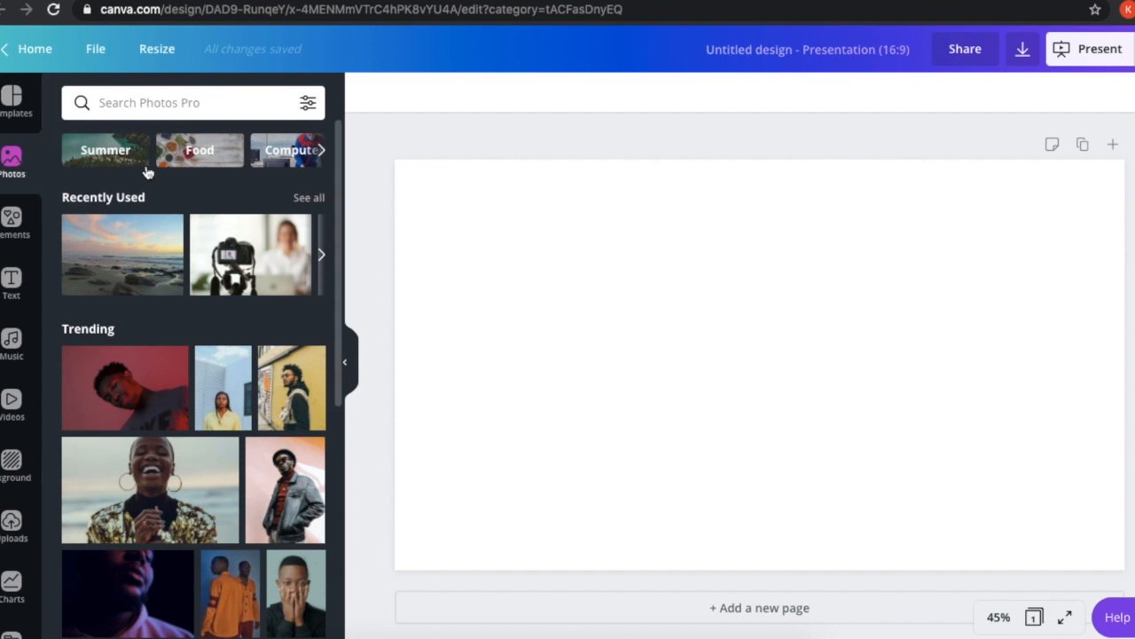
{"action": "left_click", "coordinate": [174, 95]}
{"action": "type", "text": "beach"}
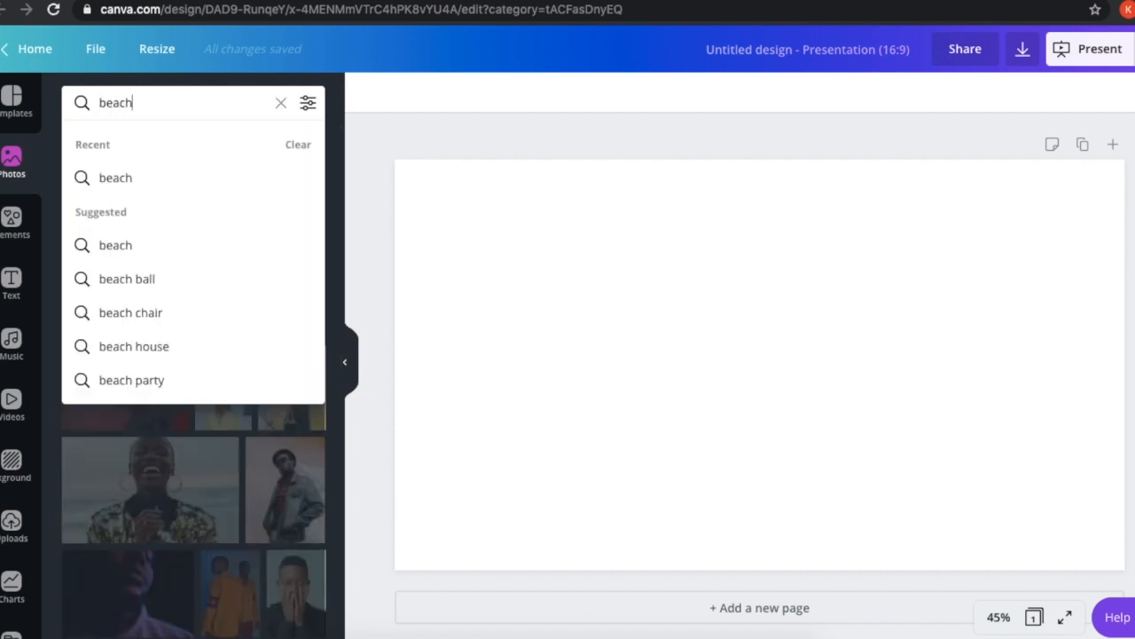
{"action": "key", "text": "Return"}
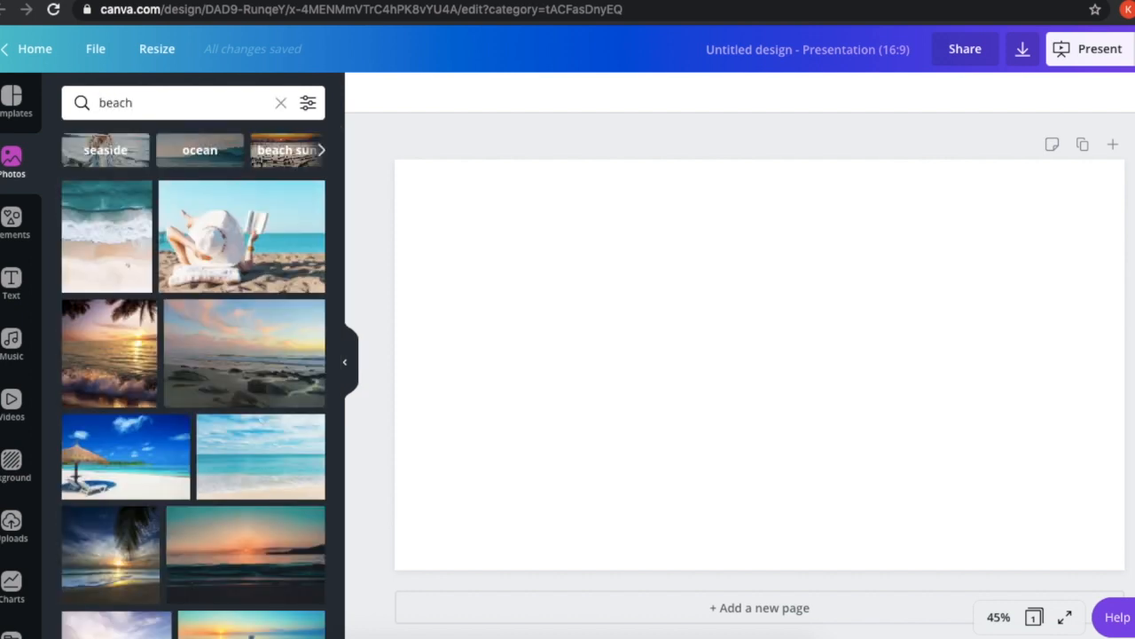
{"action": "scroll", "coordinate": [226, 299], "scroll_direction": "down", "scroll_amount": 3}
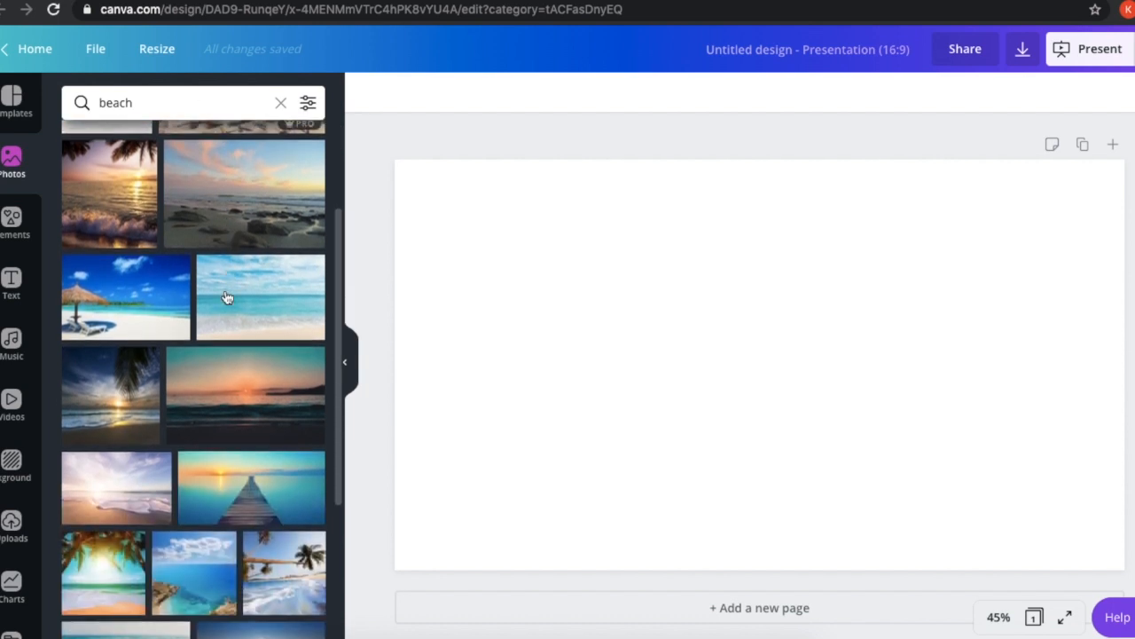
{"action": "scroll", "coordinate": [227, 297], "scroll_direction": "down", "scroll_amount": 1}
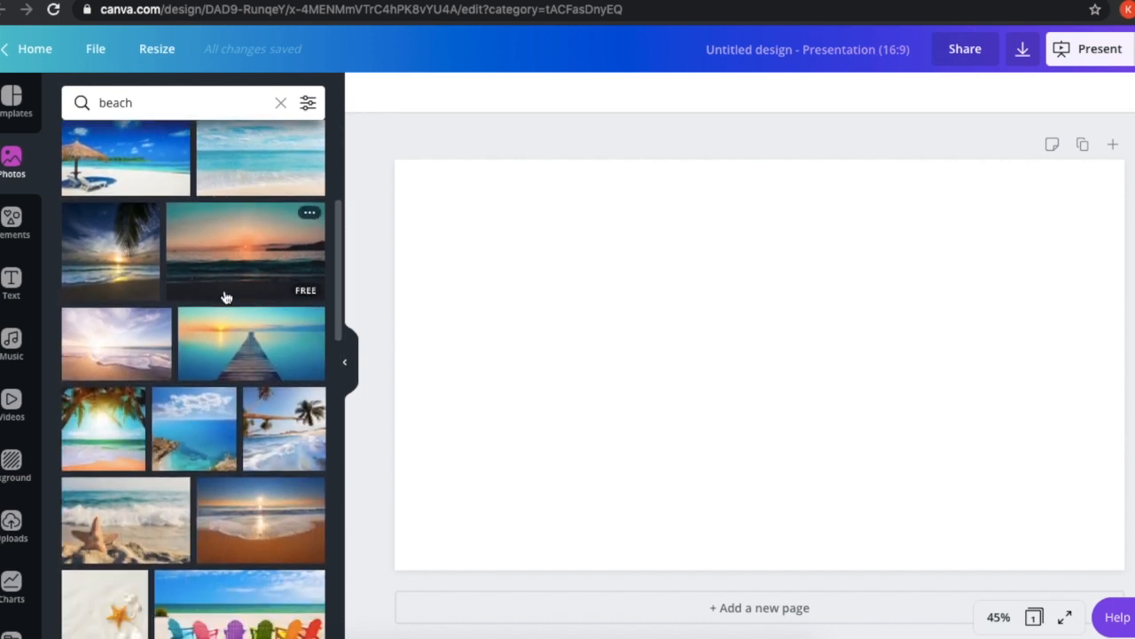
{"action": "left_click_drag", "start_coordinate": [122, 274], "coordinate": [405, 203]}
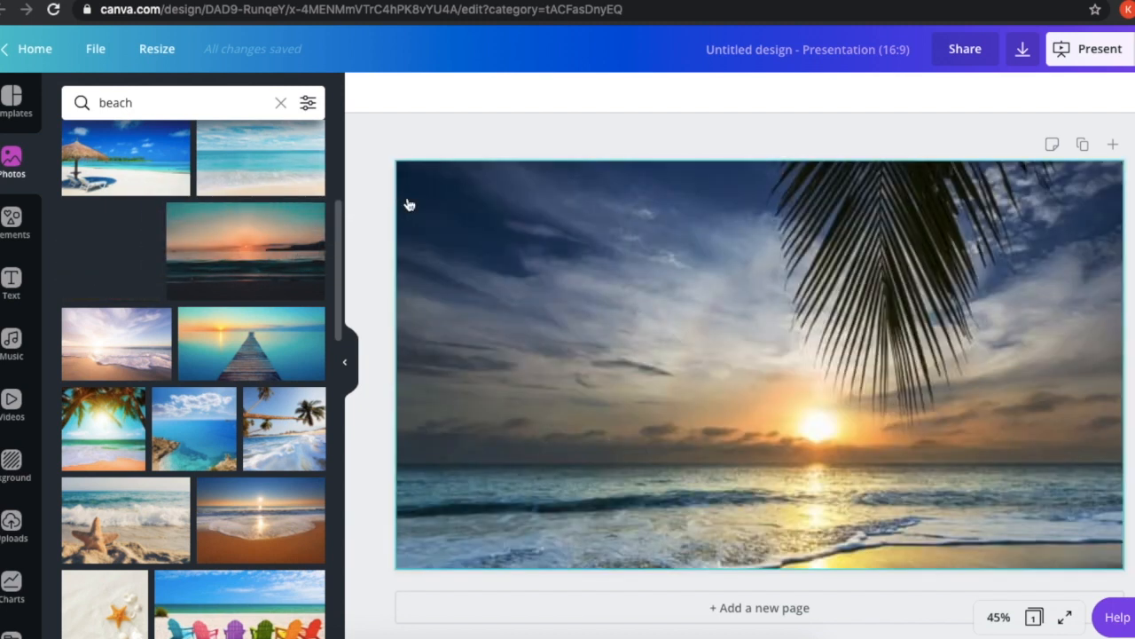
Adjust the background photo by lowering its brightness and raising its saturation.
{"action": "left_click", "coordinate": [639, 319]}
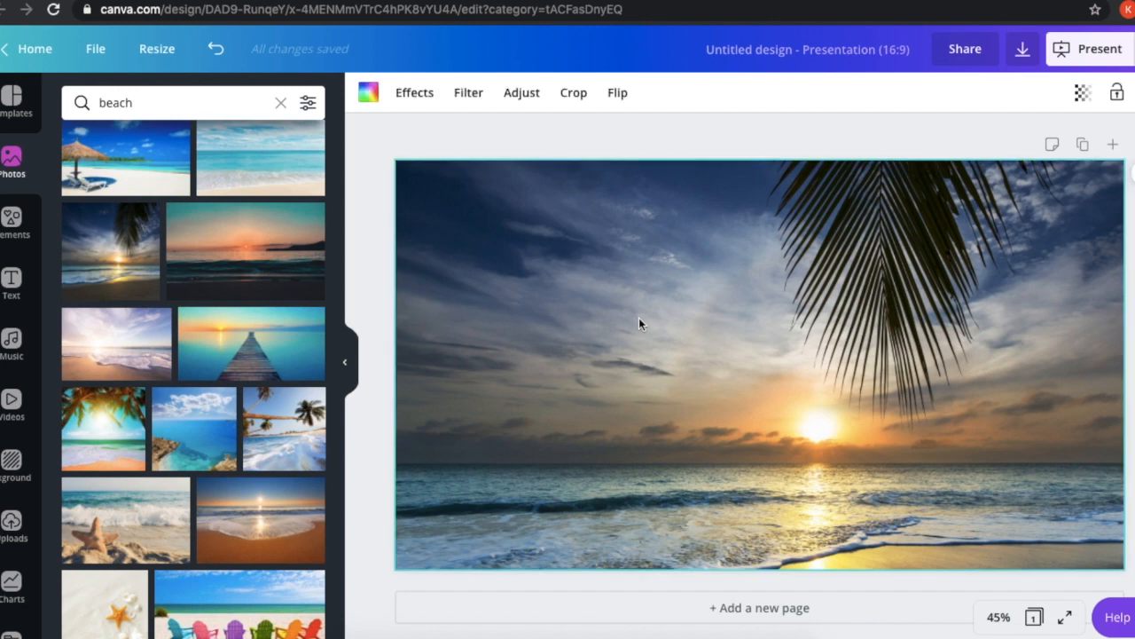
{"action": "left_click", "coordinate": [534, 101]}
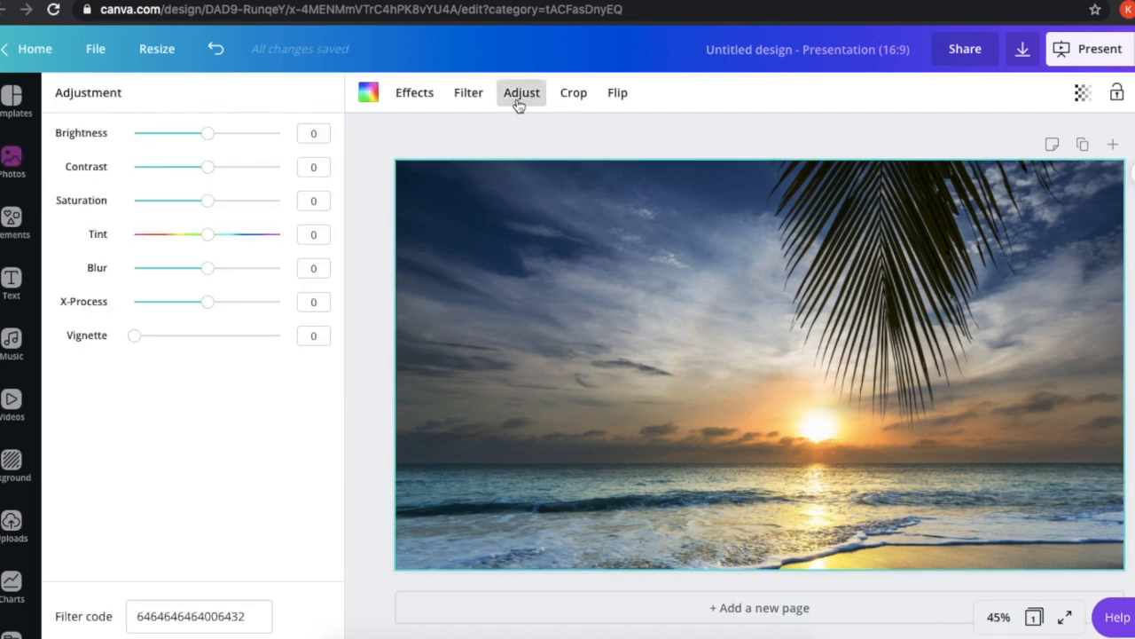
{"action": "left_click_drag", "start_coordinate": [208, 136], "coordinate": [241, 206]}
{"action": "left_click", "coordinate": [367, 198]}
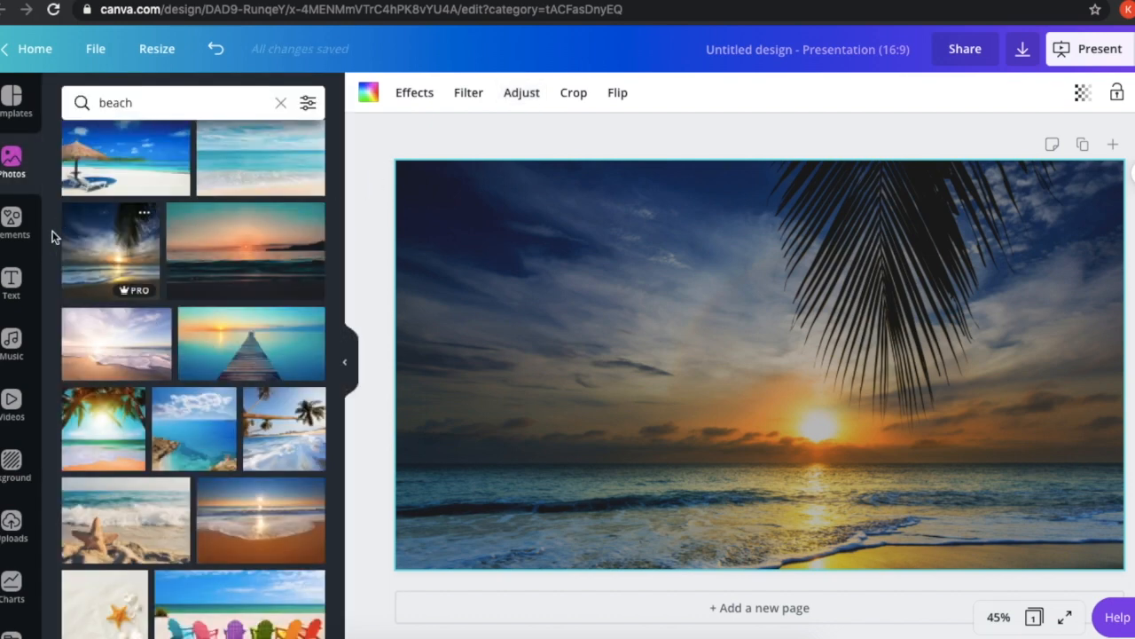
Add a heading to the page with the text "STAYCATION".
{"action": "left_click", "coordinate": [11, 282]}
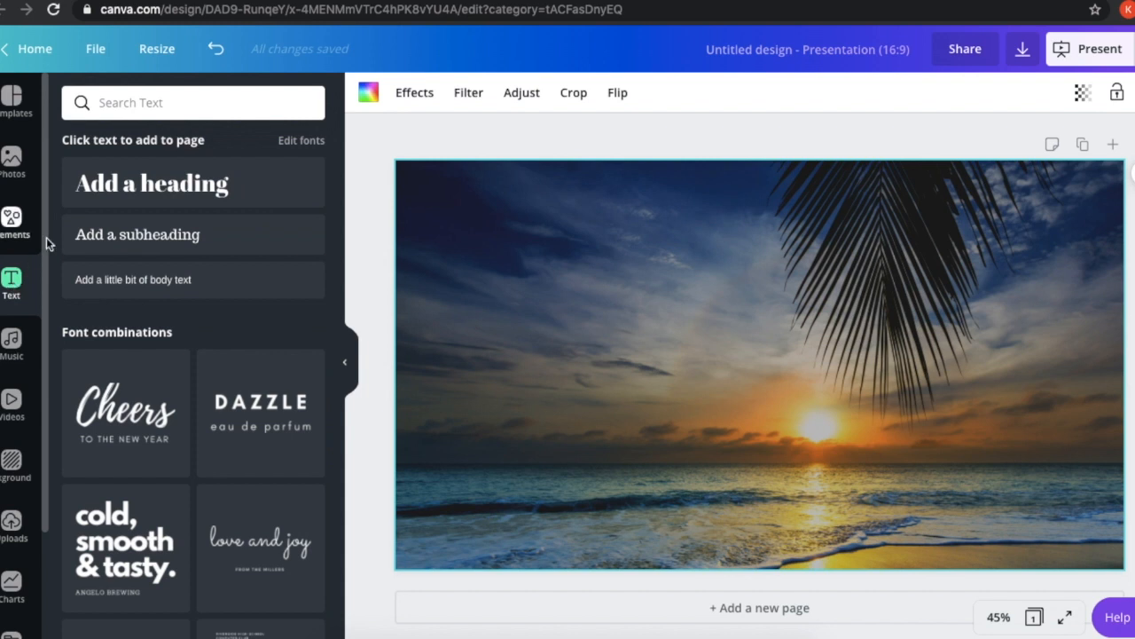
{"action": "left_click", "coordinate": [127, 180]}
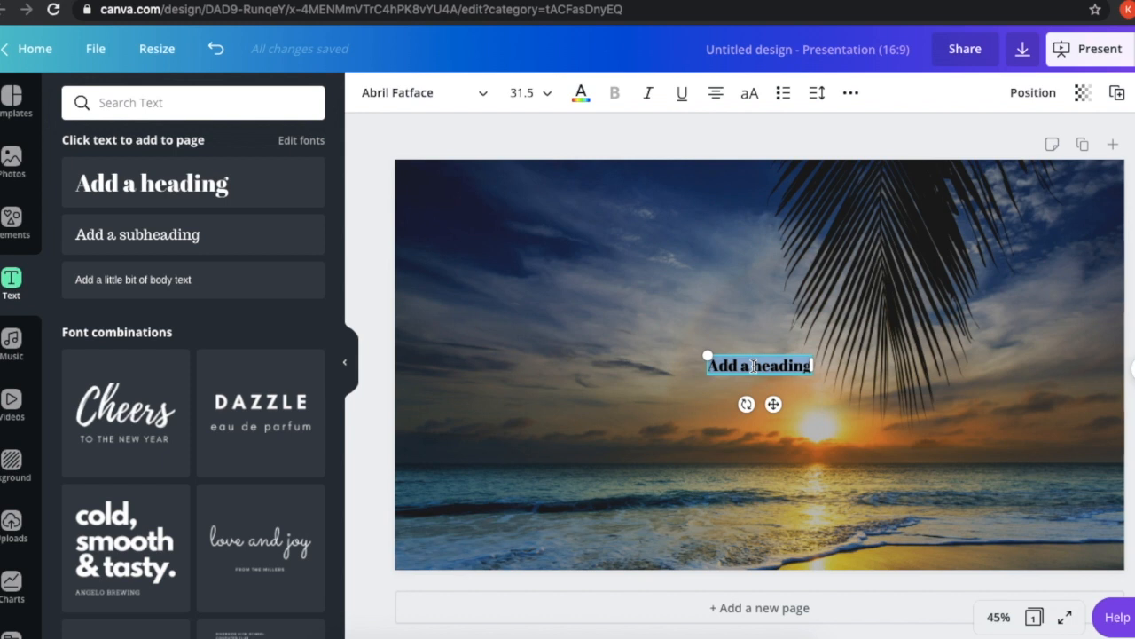
{"action": "type", "text": "STAYCATIO"}
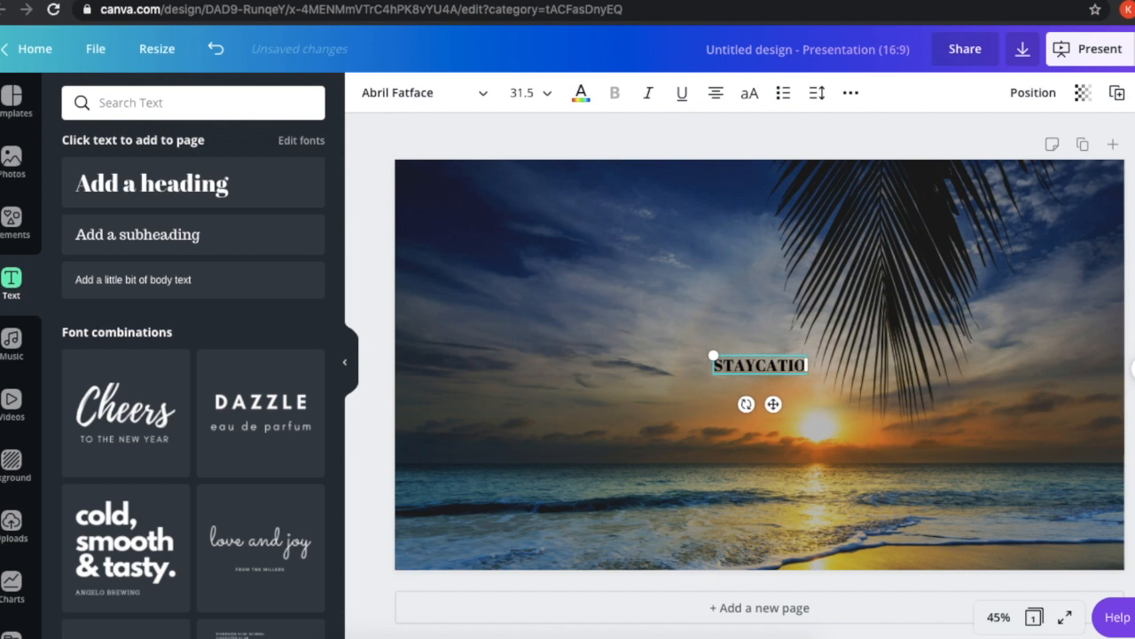
{"action": "type", "text": "N"}
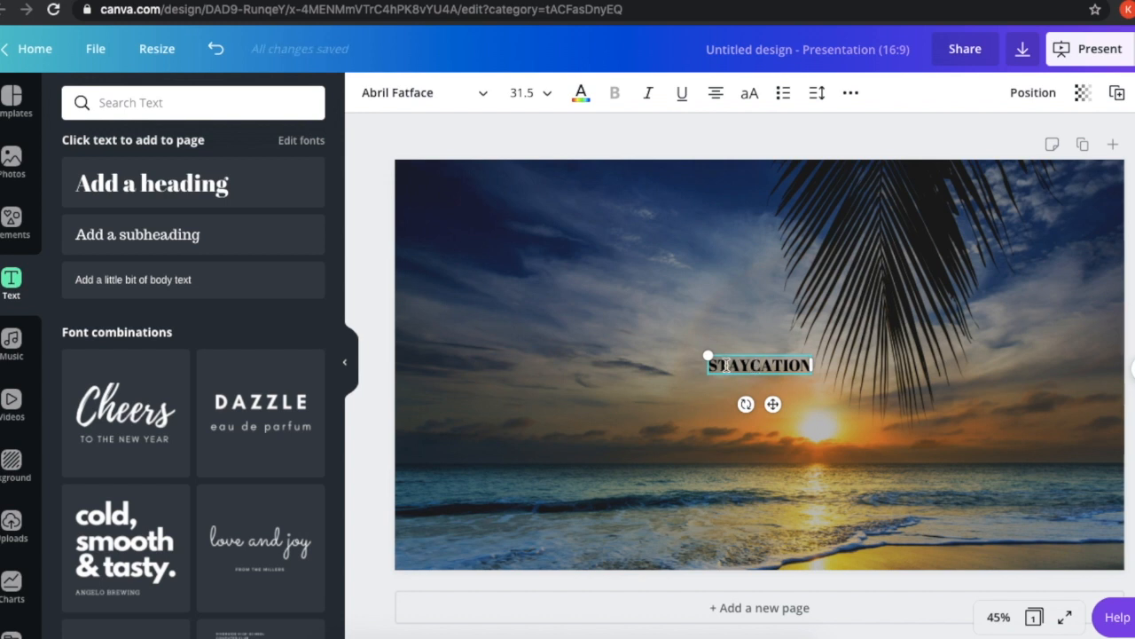
Set the STAYCATION heading's font to Montserrat Extra-Bold and its colour to white.
{"action": "left_click", "coordinate": [477, 102]}
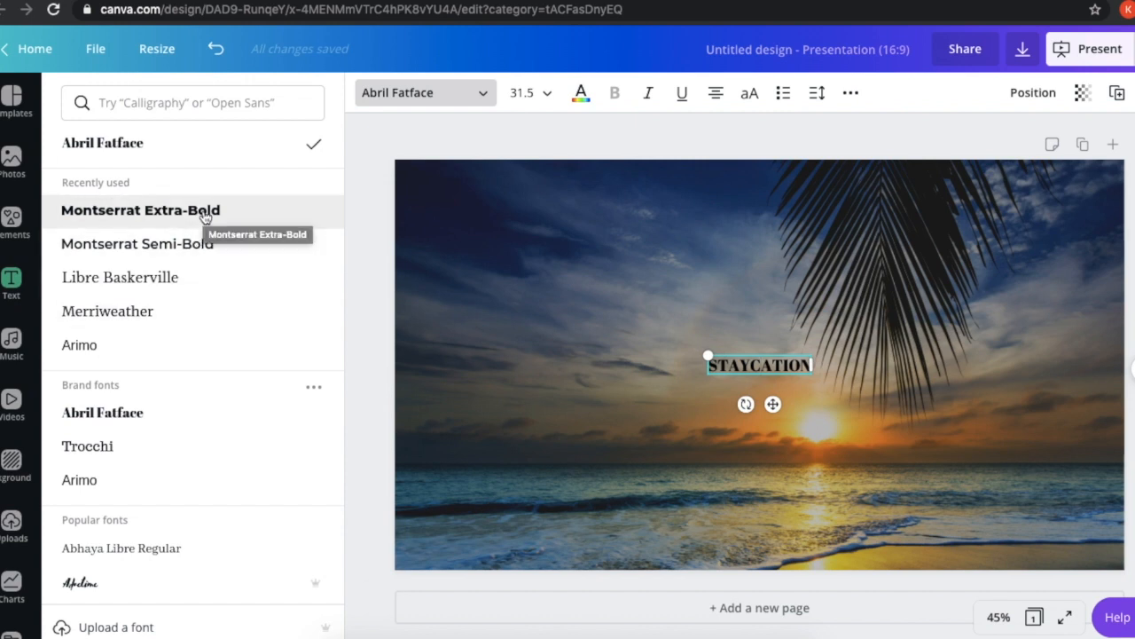
{"action": "left_click", "coordinate": [205, 218]}
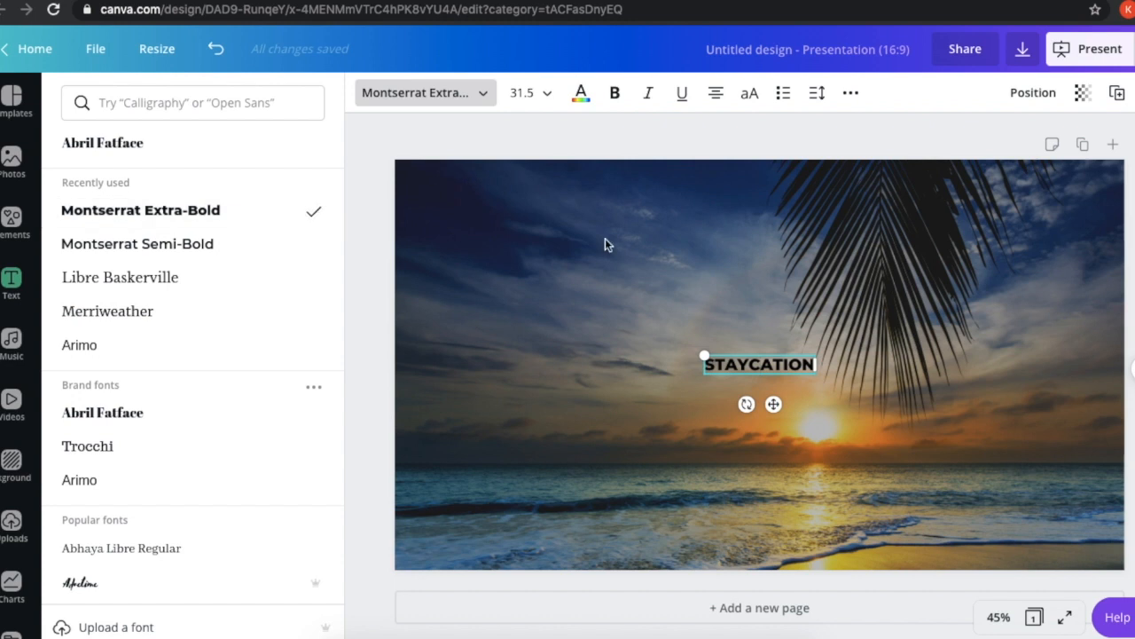
{"action": "left_click", "coordinate": [581, 96]}
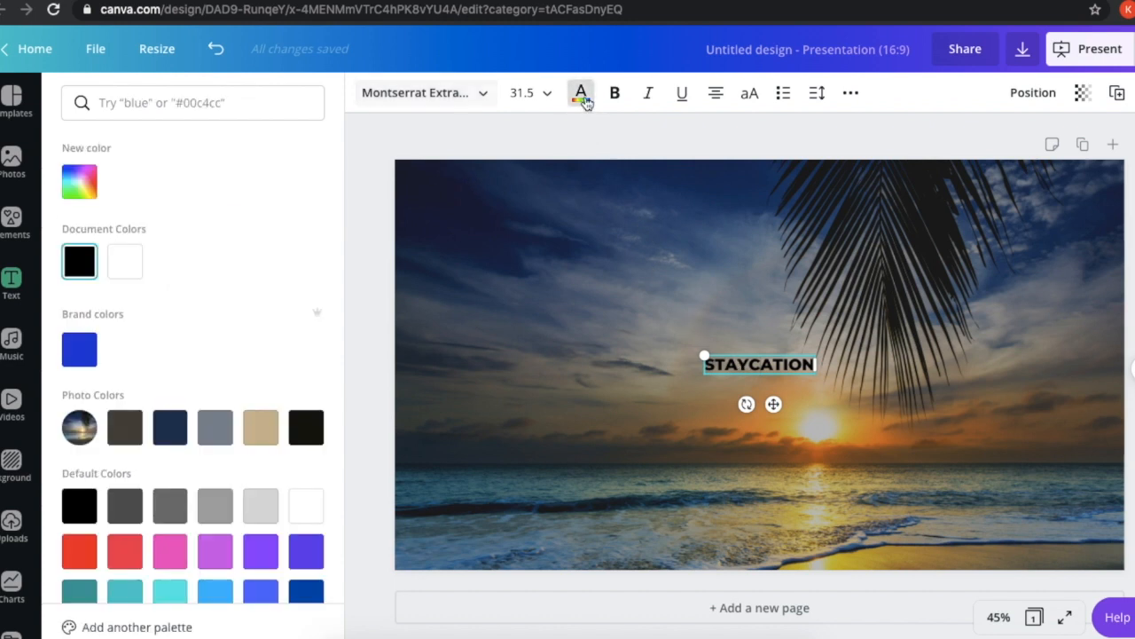
{"action": "left_click", "coordinate": [138, 268]}
Enlarge the heading to about size 139 and place it horizontally centred across the photo's horizon line.
{"action": "left_click_drag", "start_coordinate": [702, 355], "coordinate": [349, 203]}
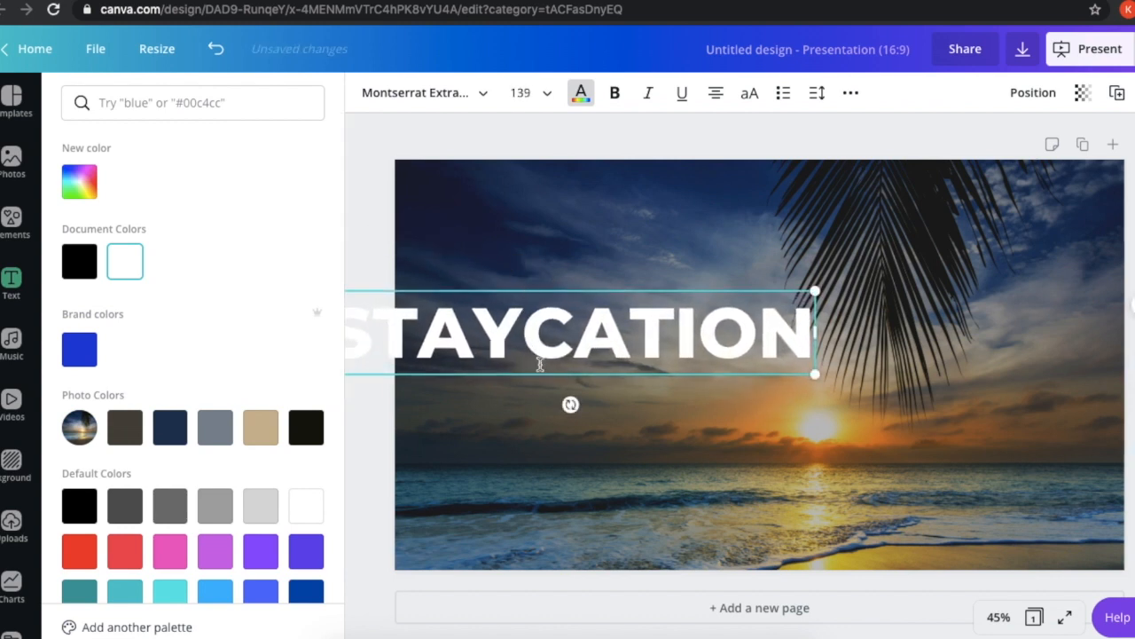
{"action": "left_click_drag", "start_coordinate": [539, 372], "coordinate": [735, 407]}
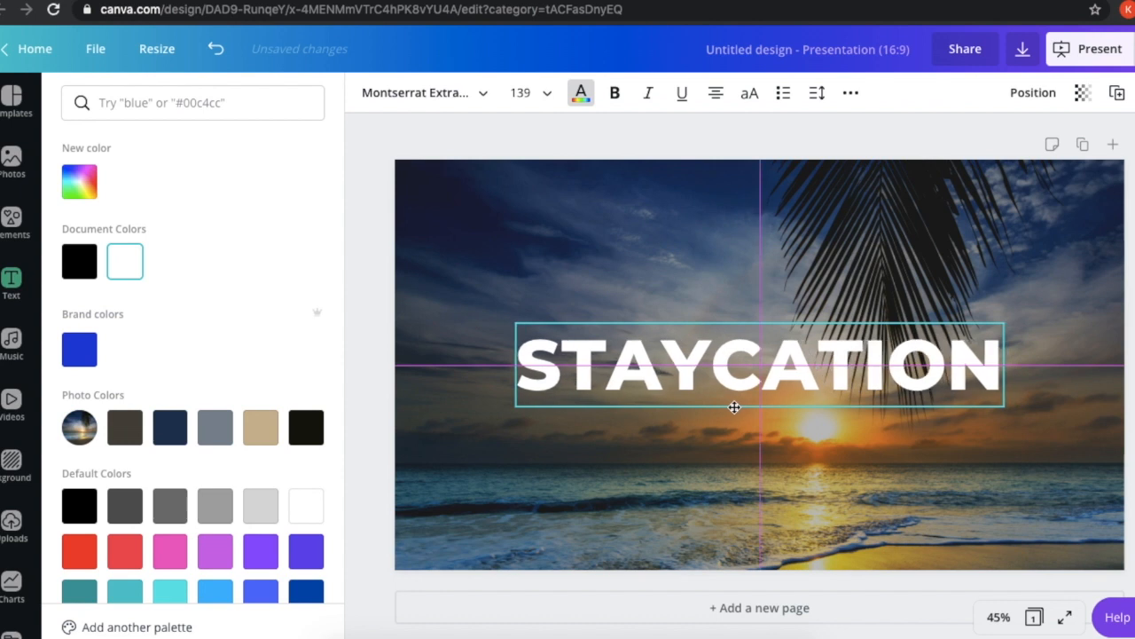
{"action": "left_click_drag", "start_coordinate": [733, 407], "coordinate": [735, 478]}
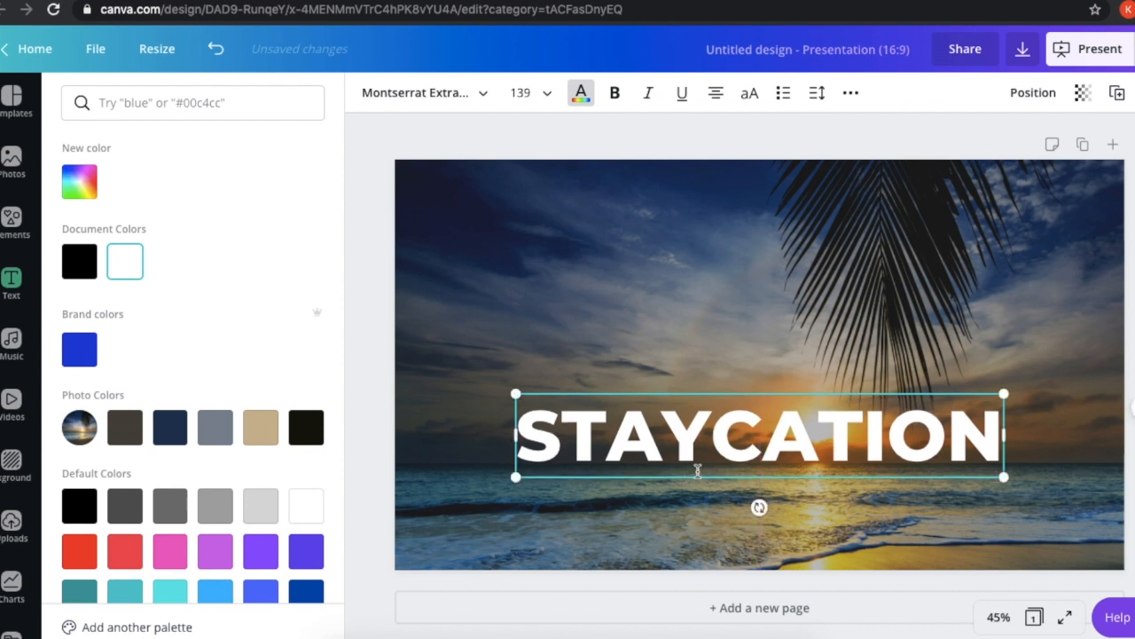
{"action": "key", "text": "Escape"}
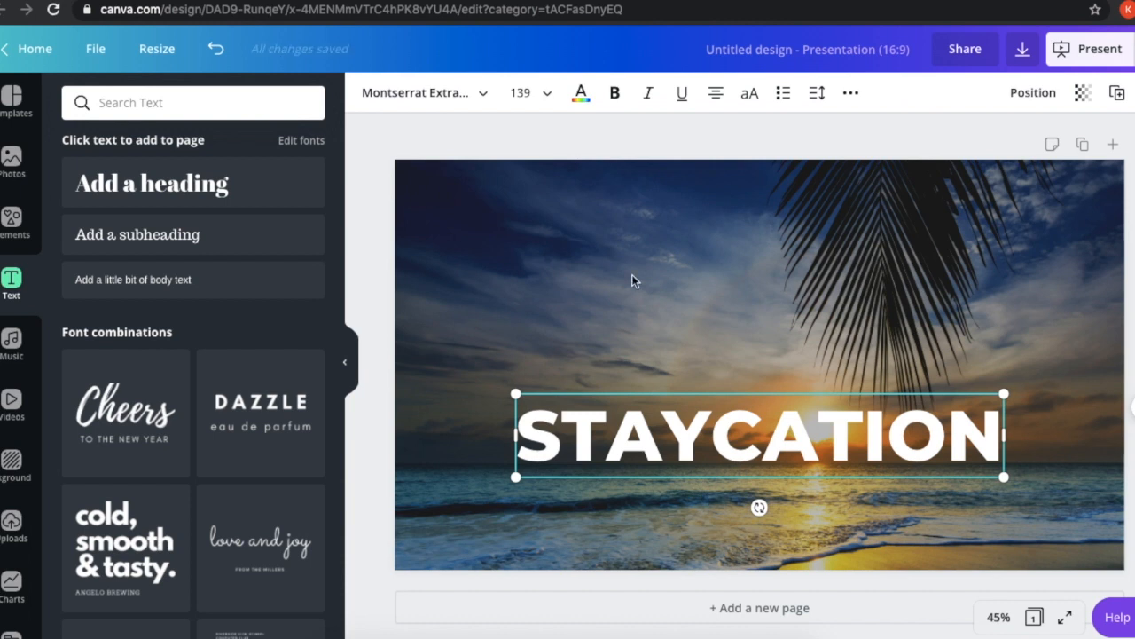
Duplicate the STAYCATION heading and align the copy horizontally with the original, offset slightly below it.
{"action": "left_click", "coordinate": [631, 281]}
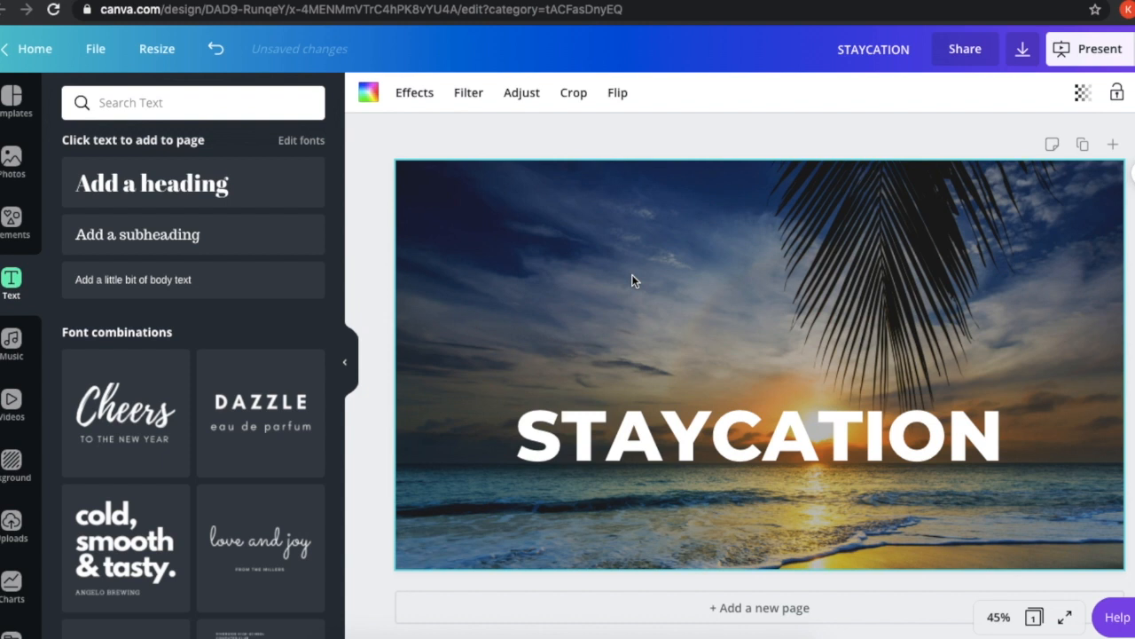
{"action": "left_click", "coordinate": [736, 443]}
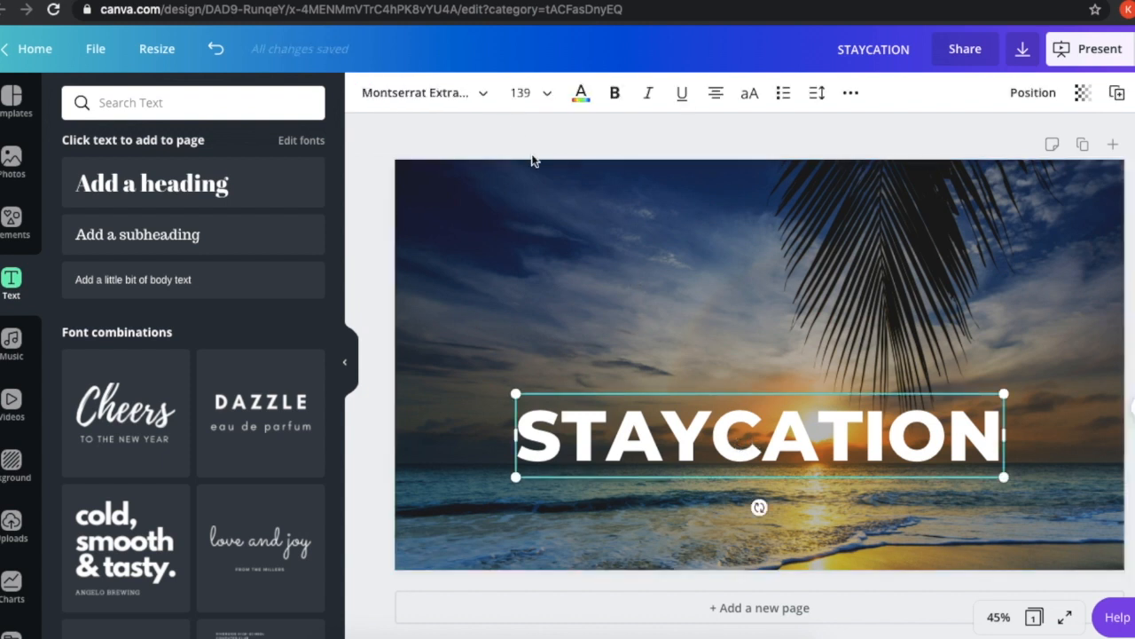
{"action": "left_click", "coordinate": [1118, 94]}
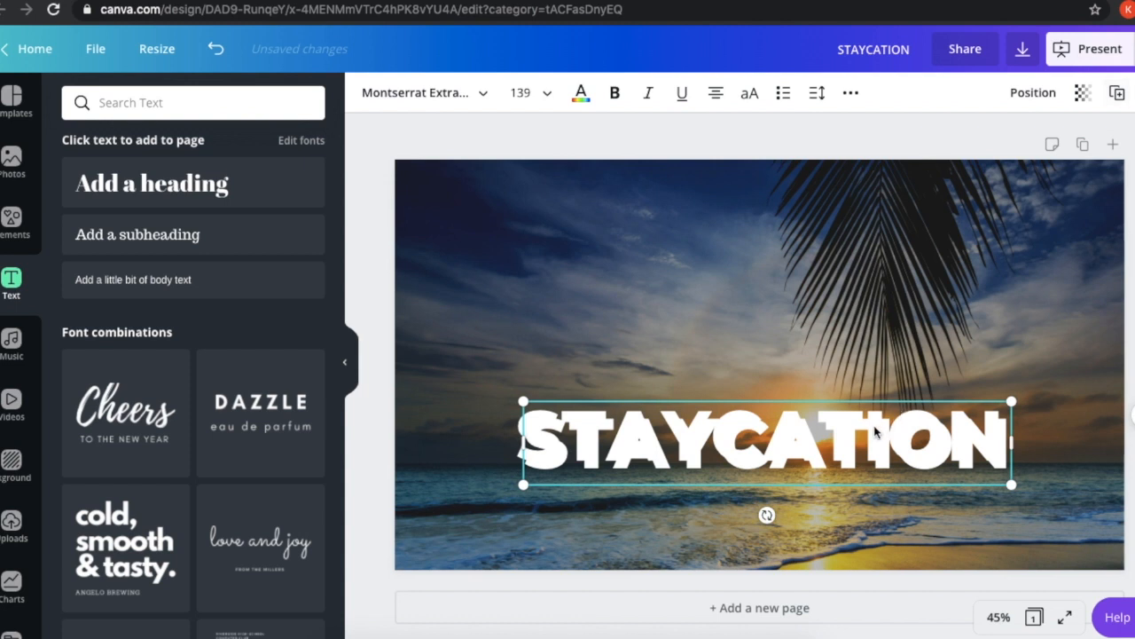
{"action": "mouse_move", "coordinate": [845, 436]}
{"action": "left_mouse_down"}
{"action": "mouse_move", "coordinate": [826, 435]}
{"action": "mouse_move", "coordinate": [837, 434]}
{"action": "left_mouse_up"}
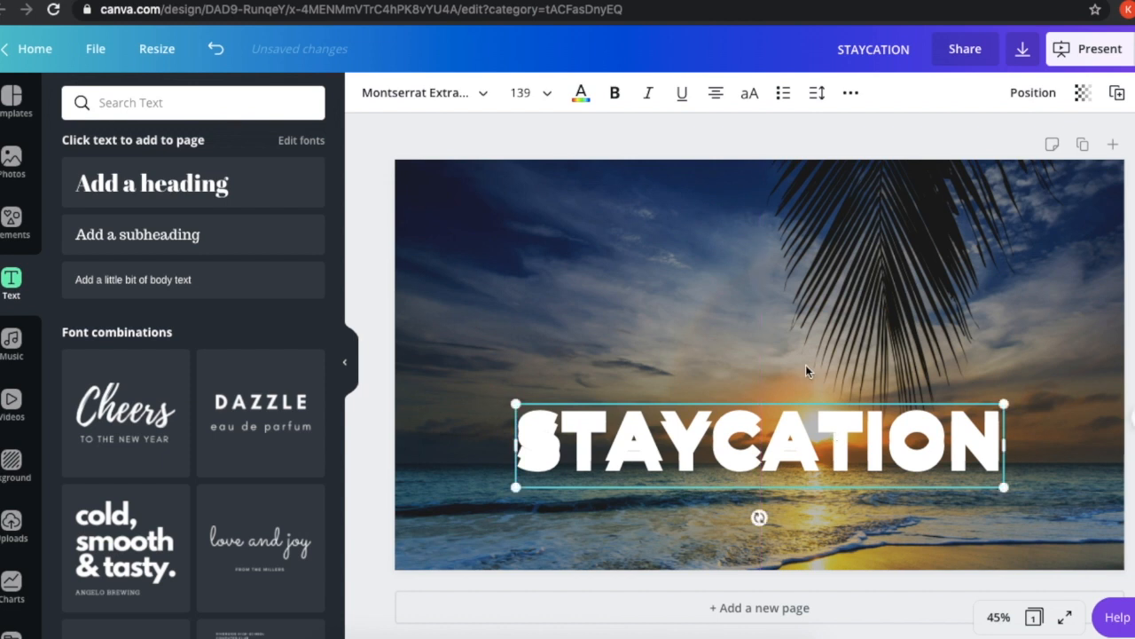
Colour the duplicate heading with the near-black photo colour and send it backward behind the white heading.
{"action": "left_click", "coordinate": [581, 92]}
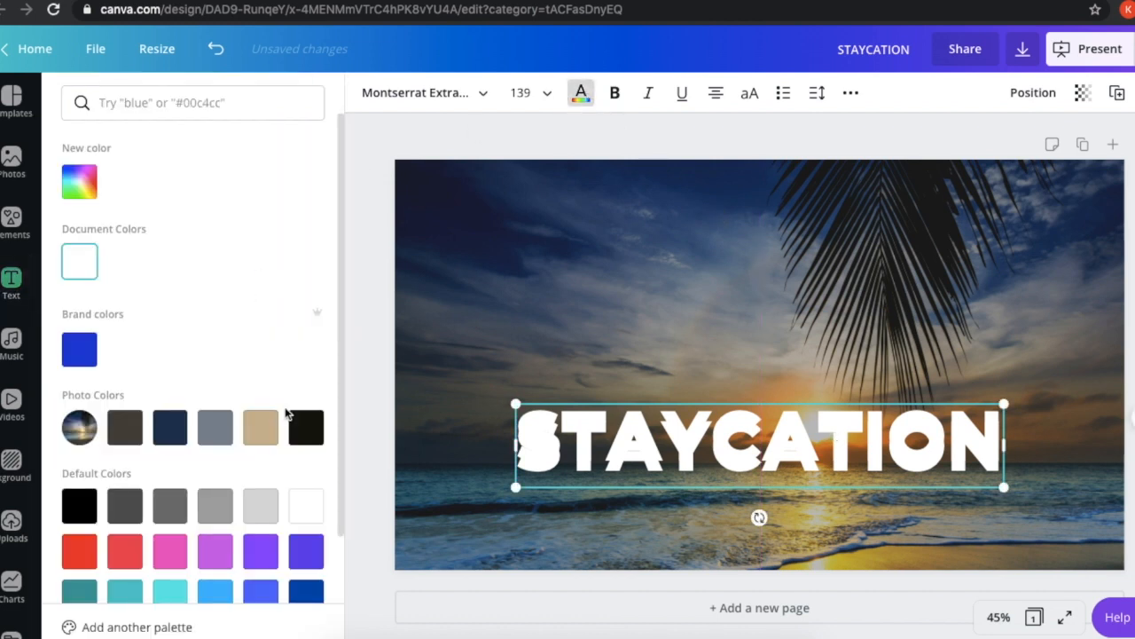
{"action": "left_click", "coordinate": [306, 427]}
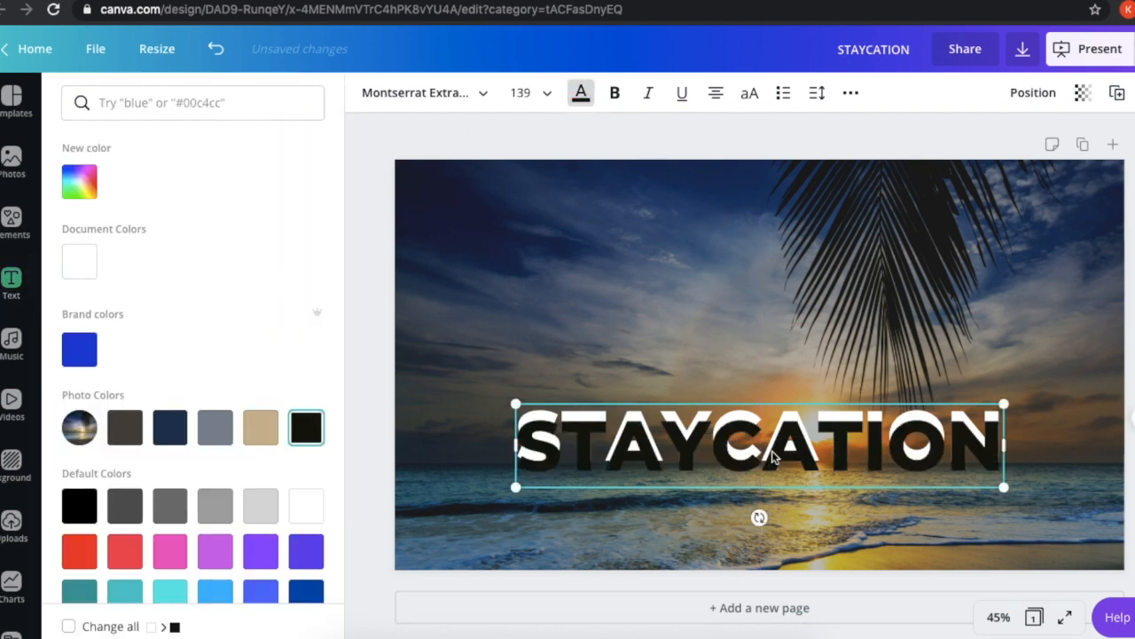
{"action": "left_click", "coordinate": [1032, 94]}
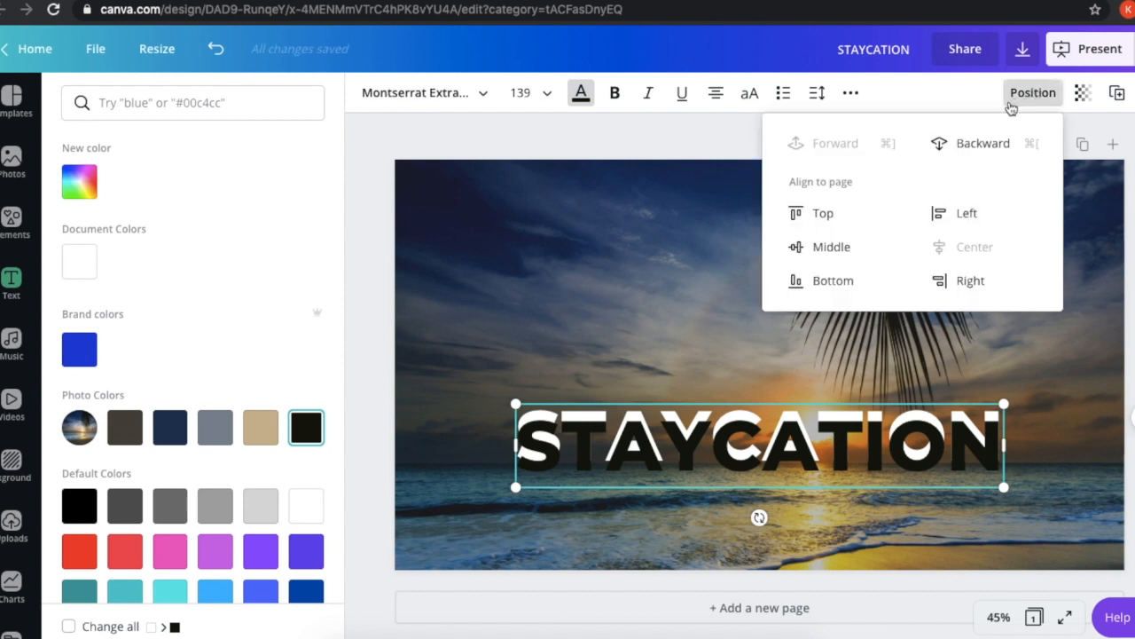
{"action": "left_click", "coordinate": [983, 143]}
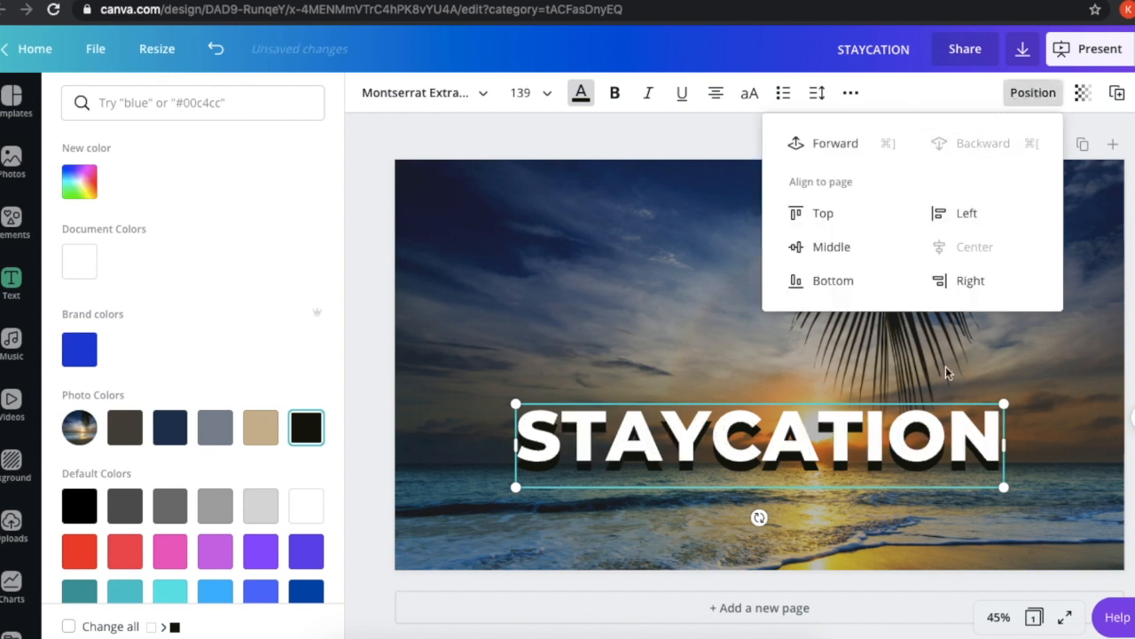
Shift the white heading down in small increments until only a thin edge of the dark copy shows beneath it.
{"action": "left_click", "coordinate": [848, 483]}
{"action": "mouse_move", "coordinate": [543, 447]}
{"action": "left_mouse_down"}
{"action": "mouse_move", "coordinate": [543, 435]}
{"action": "mouse_move", "coordinate": [541, 454]}
{"action": "left_mouse_up"}
{"action": "key", "text": "Down"}
{"action": "key", "text": "Down"}
{"action": "key", "text": "Down"}
{"action": "key", "text": "Down"}
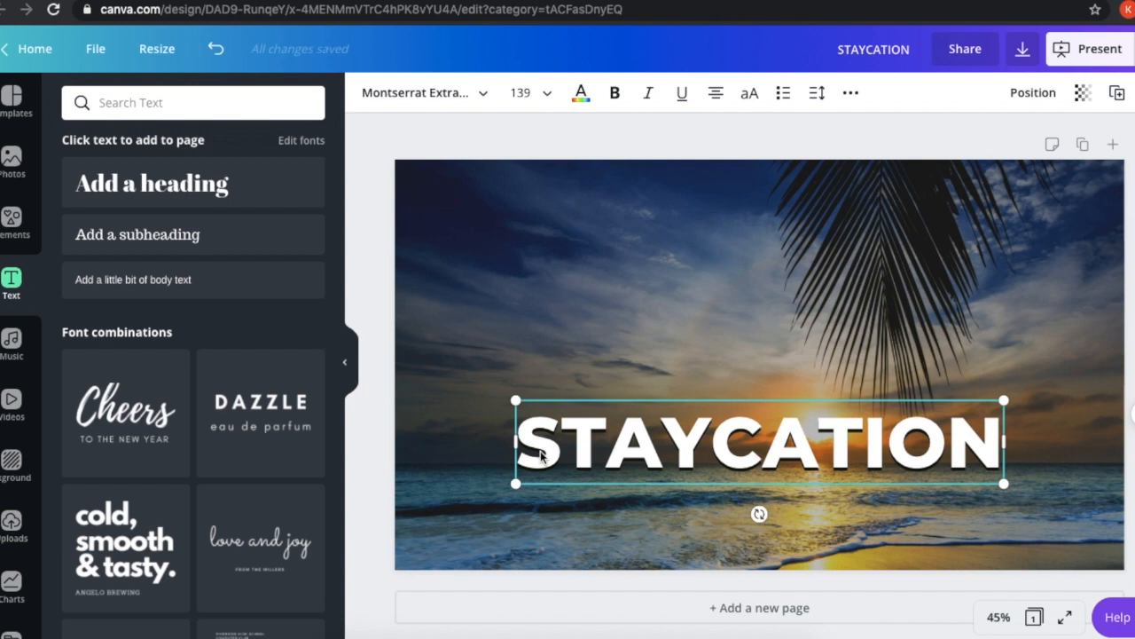
{"action": "key", "text": "Down"}
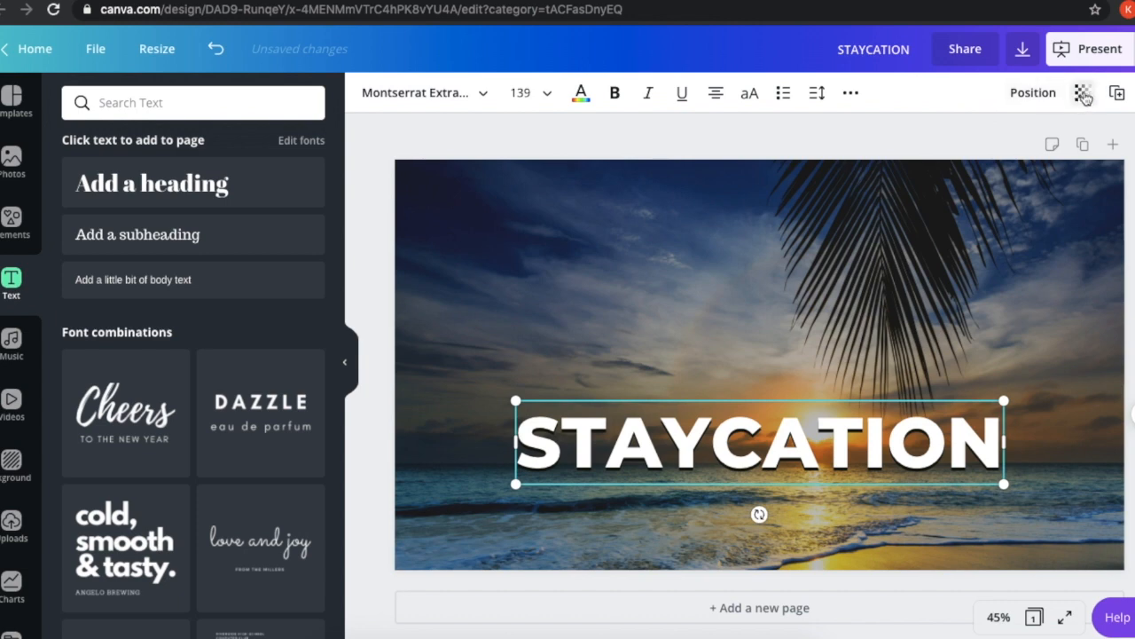
Move the white heading below the dark copy and set the dark copy's transparency to 53.
{"action": "left_click", "coordinate": [754, 362]}
{"action": "left_click_drag", "start_coordinate": [655, 450], "coordinate": [657, 511]}
{"action": "left_click", "coordinate": [661, 441]}
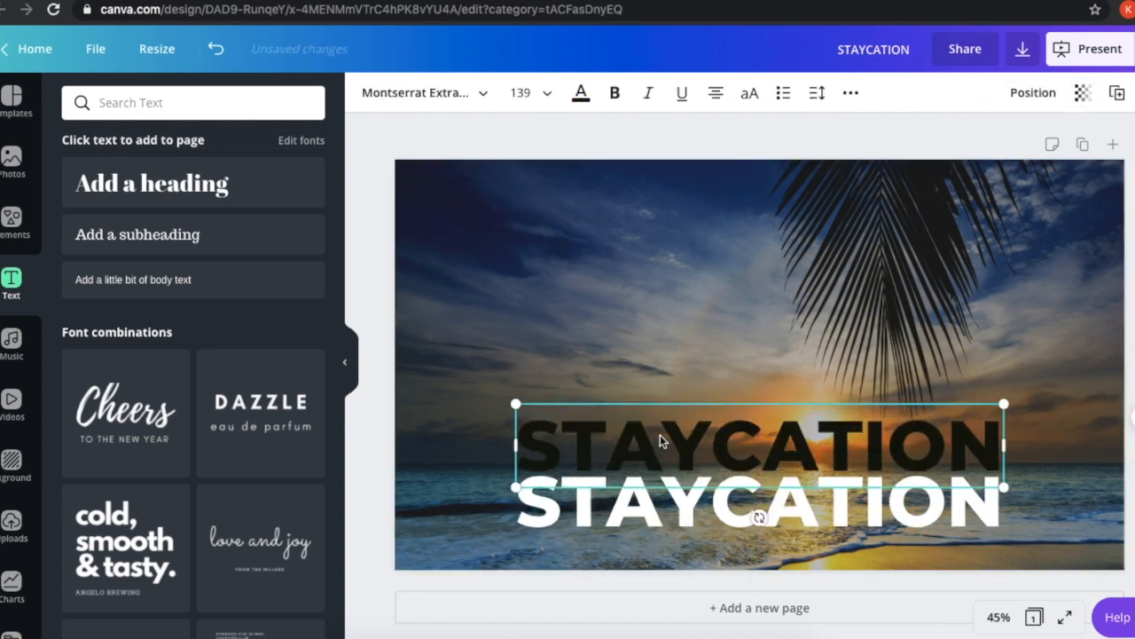
{"action": "left_click", "coordinate": [1083, 92]}
{"action": "left_click_drag", "start_coordinate": [1033, 138], "coordinate": [984, 139]}
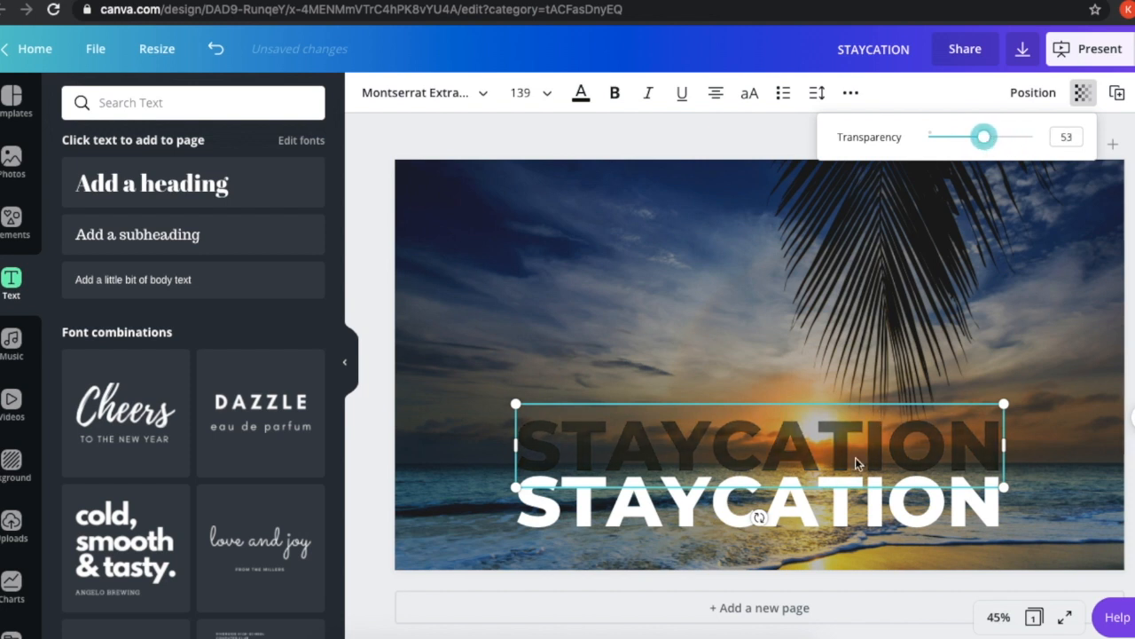
Place the white heading back over the dark copy and nudge it up slightly to leave a thin shadow edge.
{"action": "left_click_drag", "start_coordinate": [837, 509], "coordinate": [836, 456]}
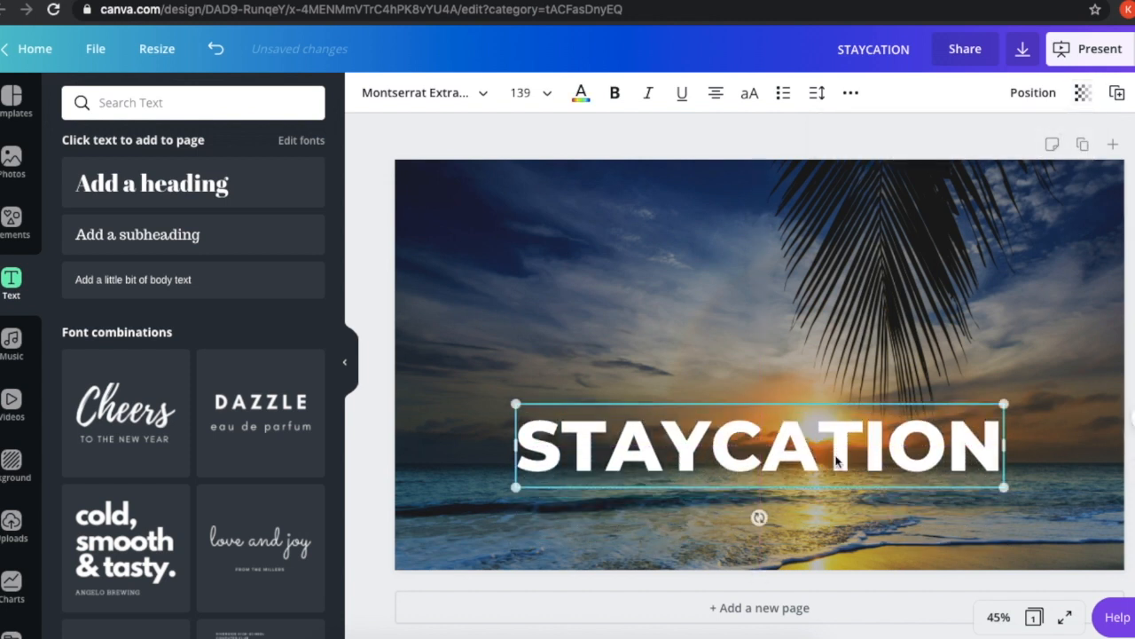
{"action": "key", "text": "Up"}
{"action": "key", "text": "Up"}
{"action": "key", "text": "Up"}
{"action": "key", "text": "Up"}
{"action": "key", "text": "Up"}
{"action": "key", "text": "Up"}
{"action": "key", "text": "Up"}
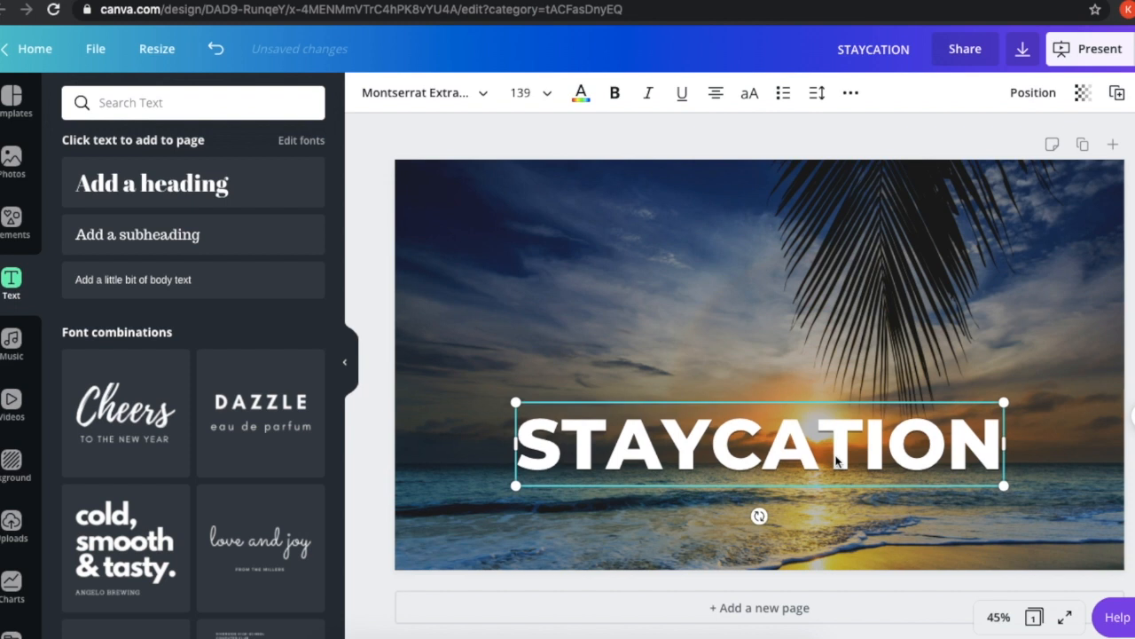
{"action": "key", "text": "Up"}
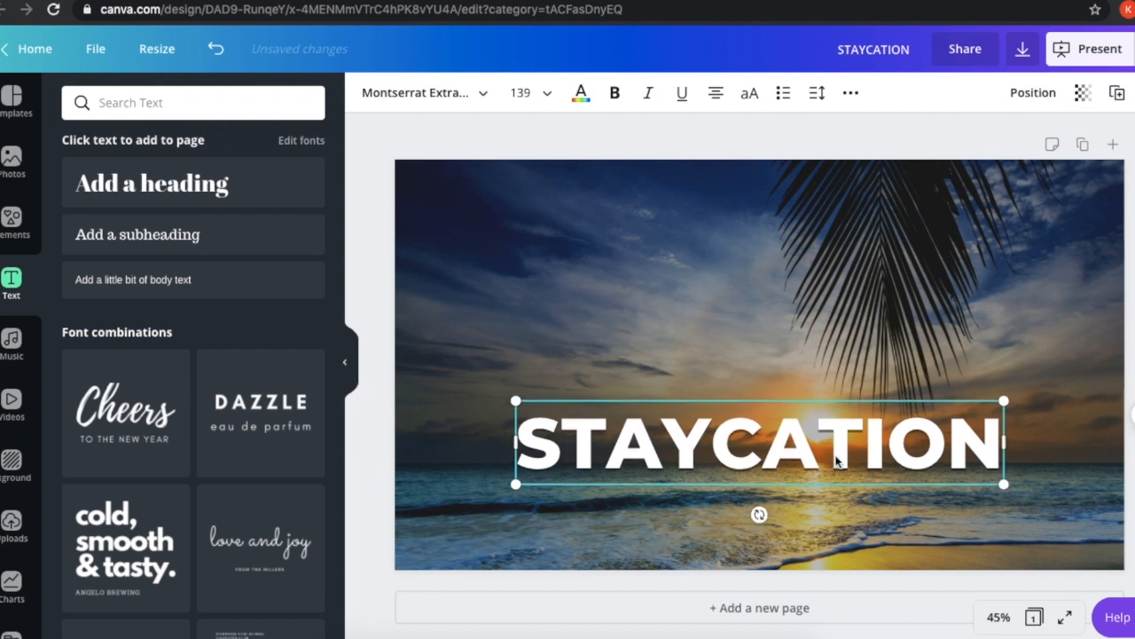
Nudge the white heading slightly up and left over its dark copy to refine the shadow offset.
{"action": "key", "text": "Up"}
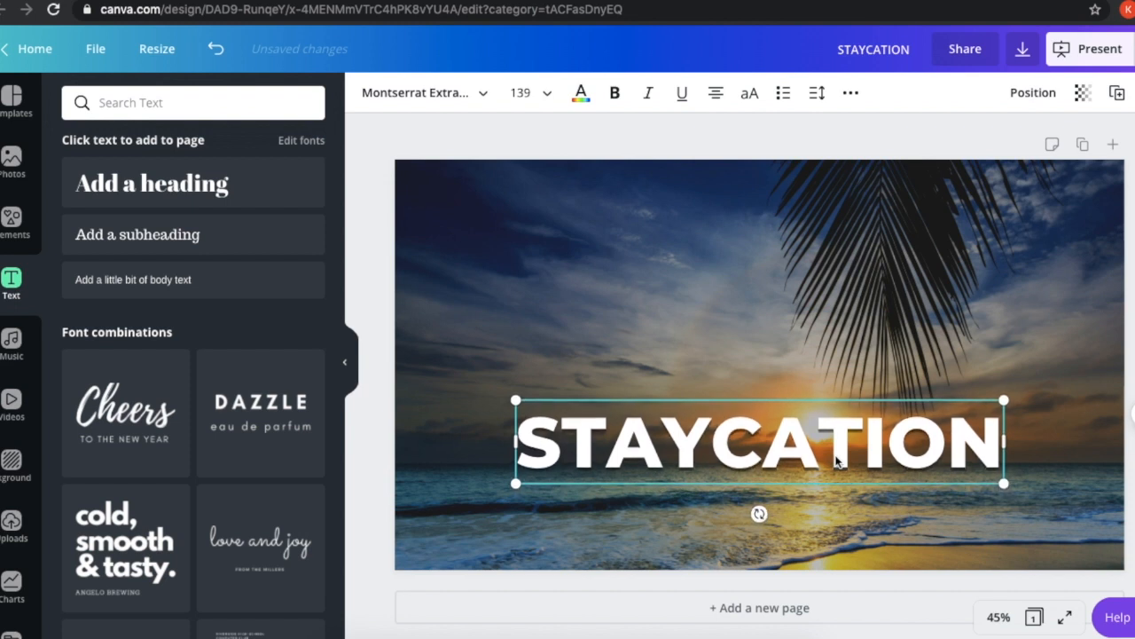
{"action": "key", "text": "Left"}
{"action": "key", "text": "Up"}
{"action": "key", "text": "Right"}
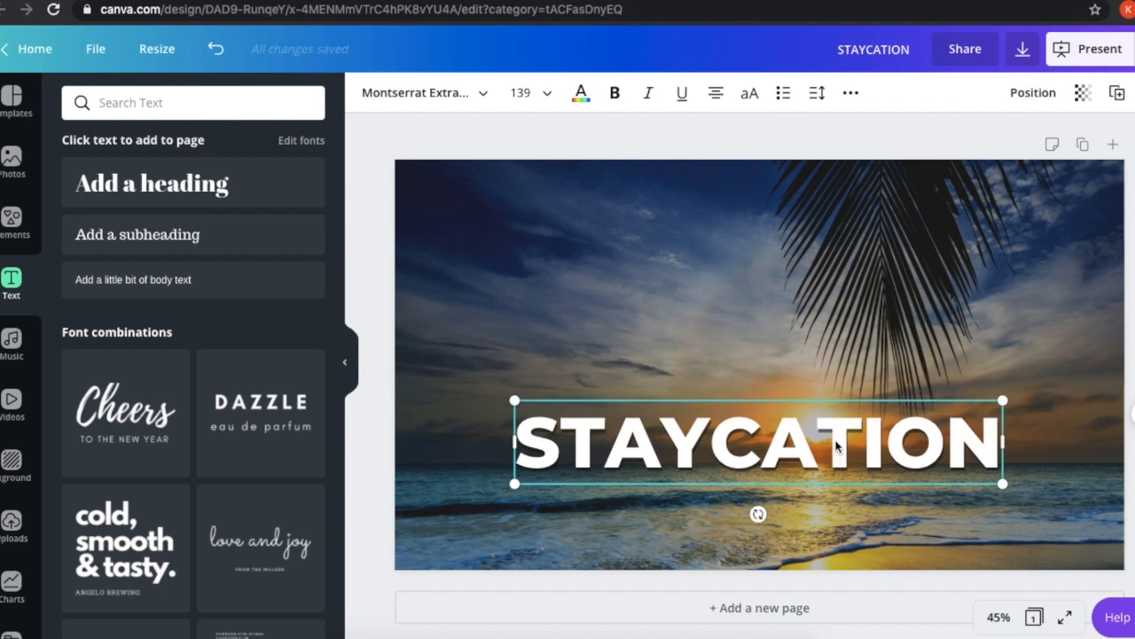
{"action": "left_click", "coordinate": [805, 146]}
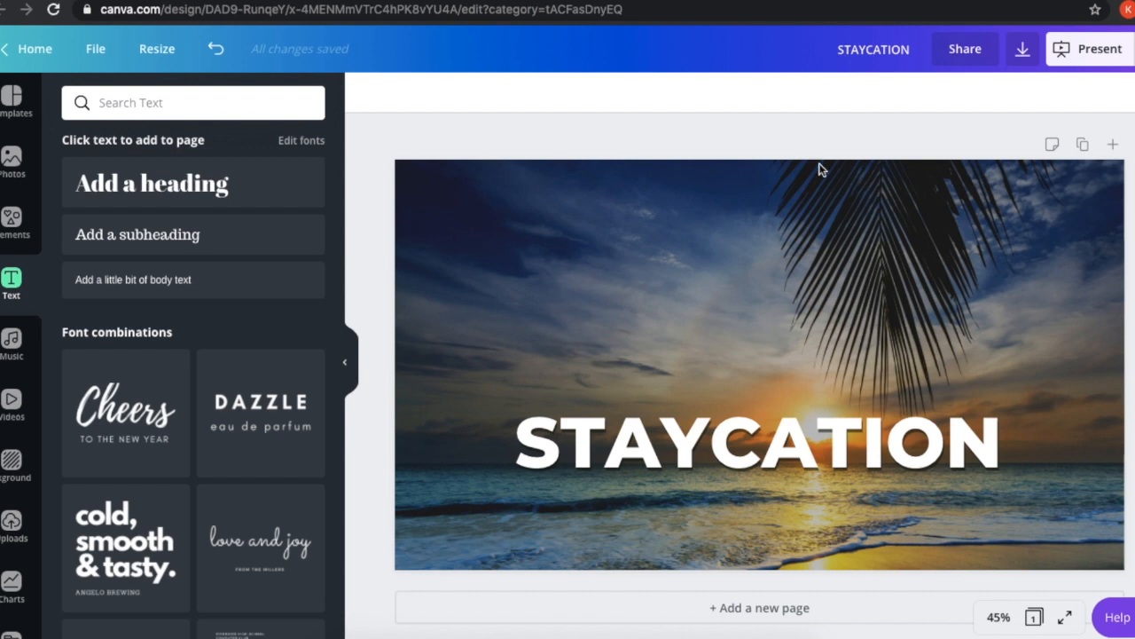
Add the outlined square from the recently used elements to the slide and colour it white.
{"action": "left_click", "coordinate": [10, 238]}
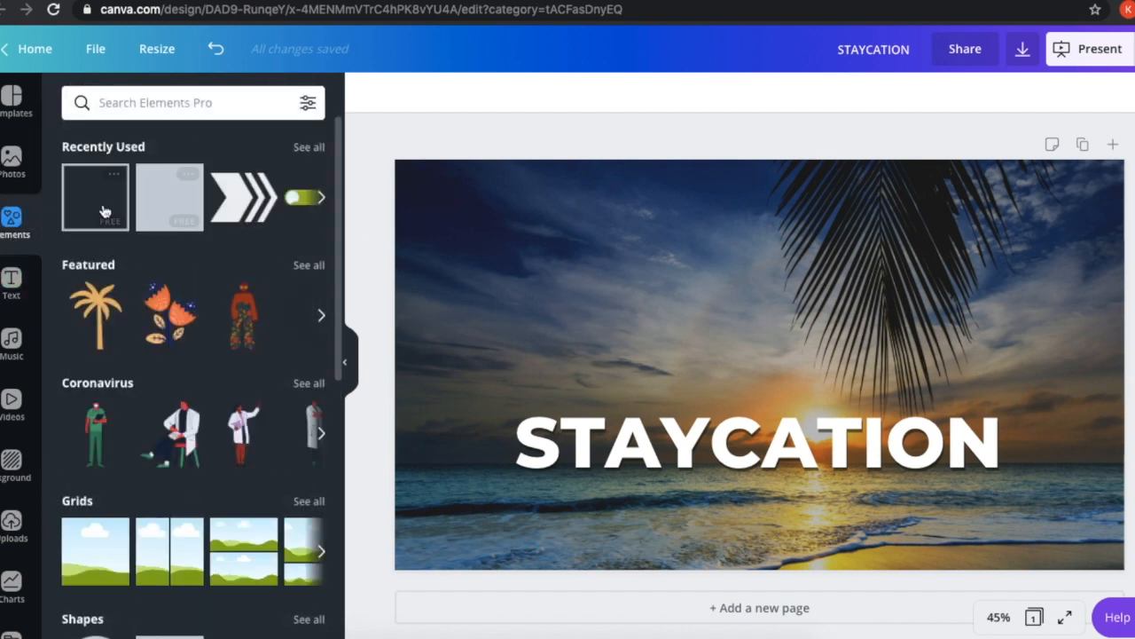
{"action": "left_click", "coordinate": [111, 210]}
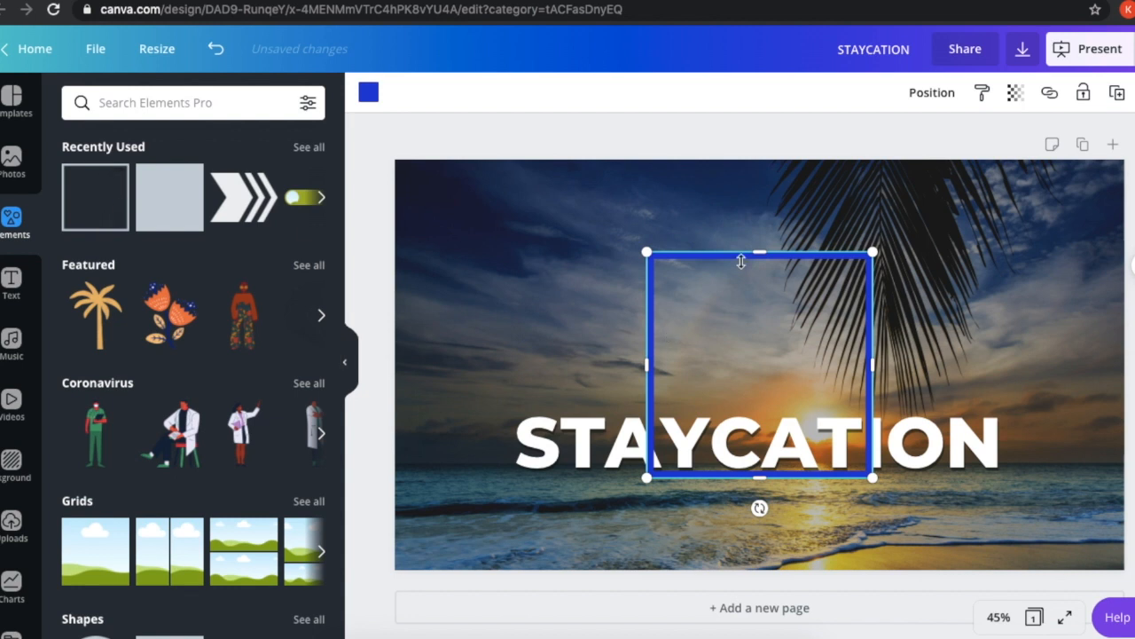
{"action": "left_click", "coordinate": [368, 94]}
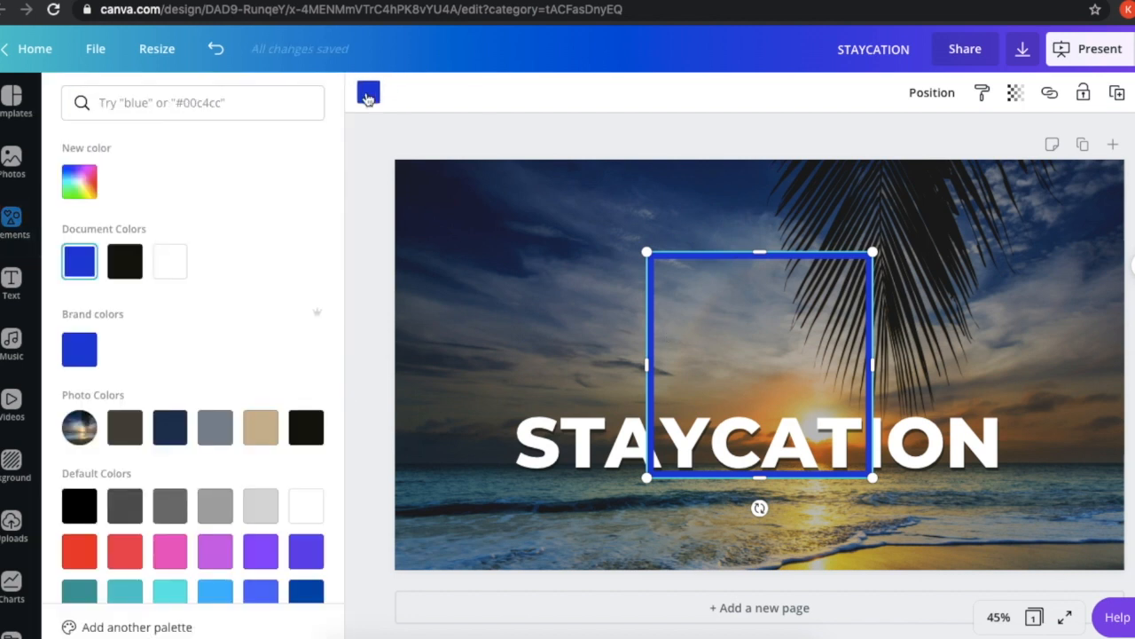
{"action": "left_click", "coordinate": [170, 261]}
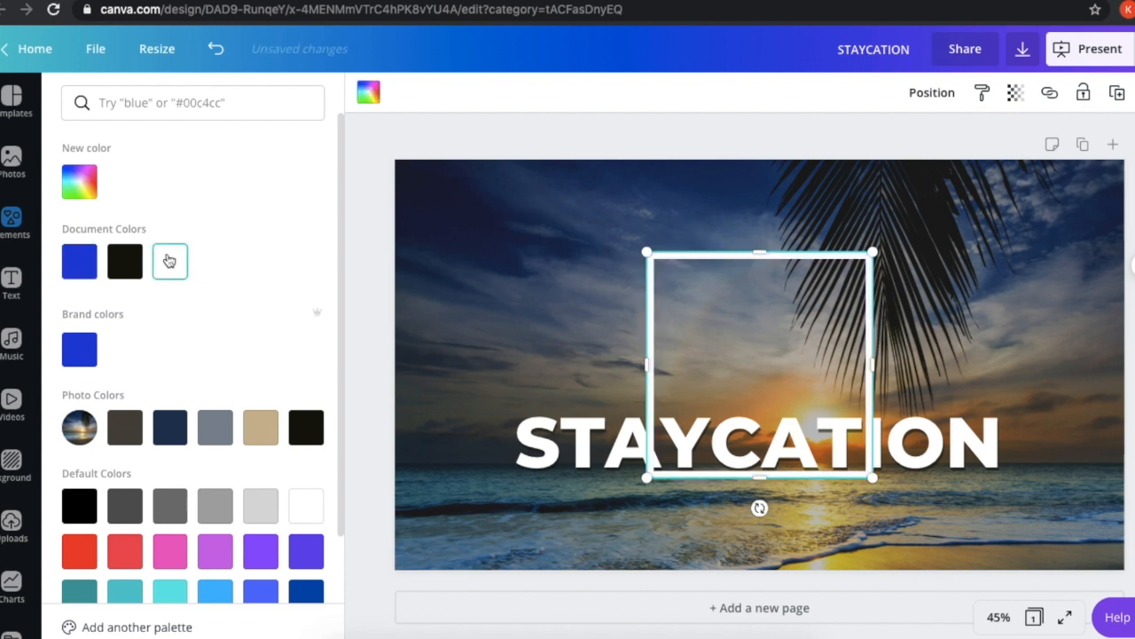
{"action": "left_click", "coordinate": [378, 267]}
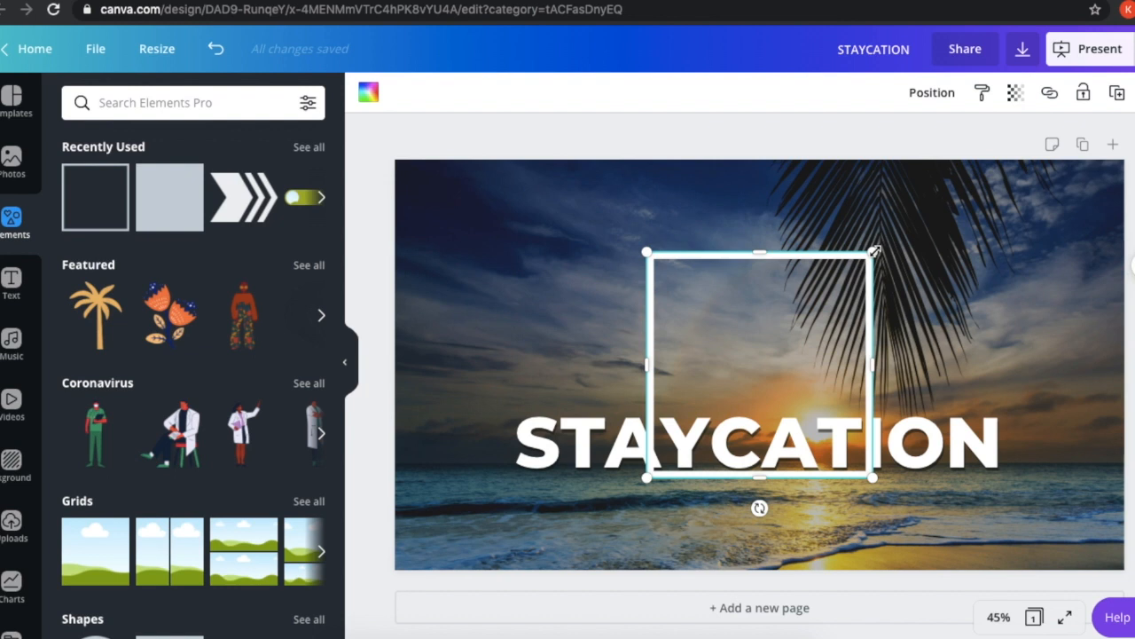
Reshape the white square outline into a wide, low rectangle slightly taller than the STAYCATION letters.
{"action": "left_click_drag", "start_coordinate": [875, 251], "coordinate": [808, 339]}
{"action": "left_click_drag", "start_coordinate": [796, 402], "coordinate": [1110, 401]}
{"action": "left_click_drag", "start_coordinate": [878, 336], "coordinate": [876, 393]}
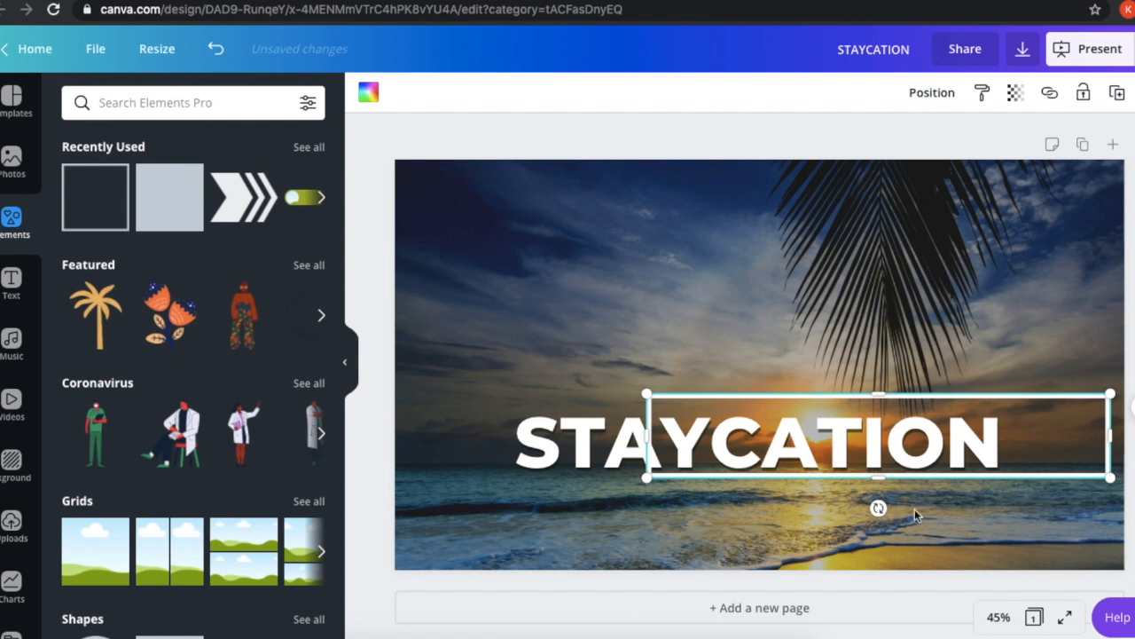
Move the white outline over STAYCATION, widen it past the heading's ends and centre it as a frame.
{"action": "left_click", "coordinate": [782, 359]}
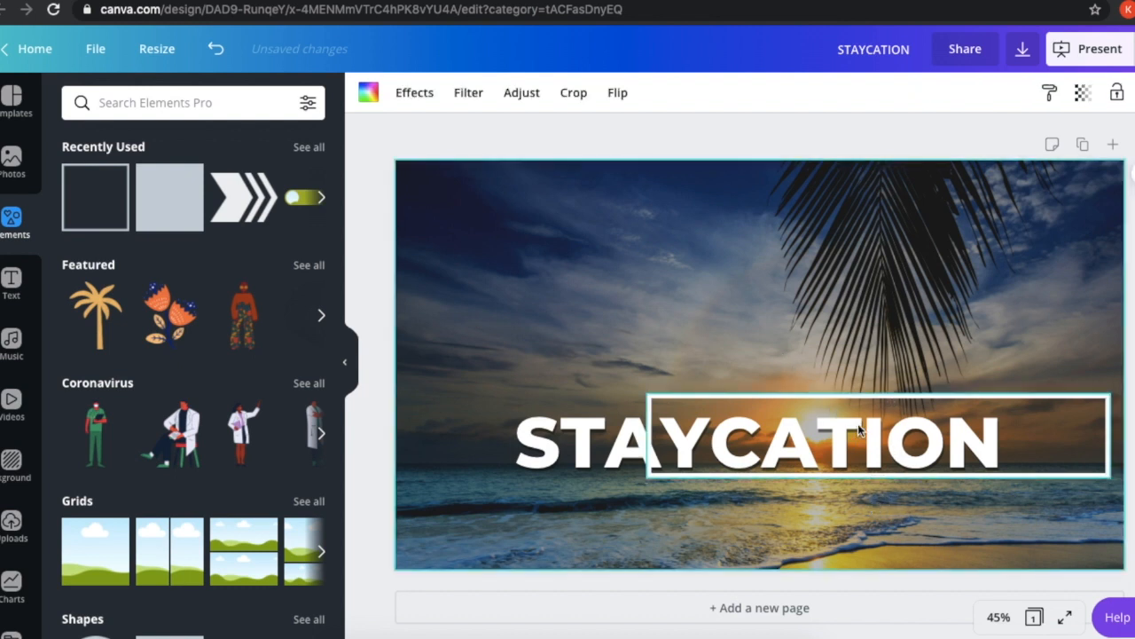
{"action": "left_click", "coordinate": [841, 393]}
{"action": "left_click_drag", "start_coordinate": [841, 393], "coordinate": [724, 401]}
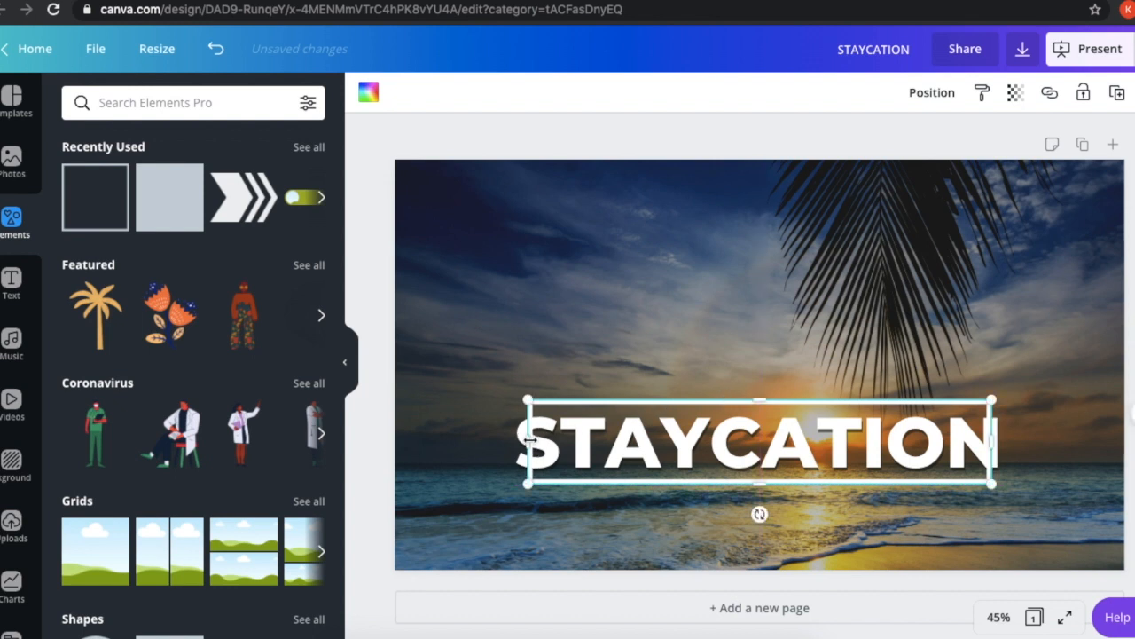
{"action": "left_click_drag", "start_coordinate": [527, 444], "coordinate": [487, 445]}
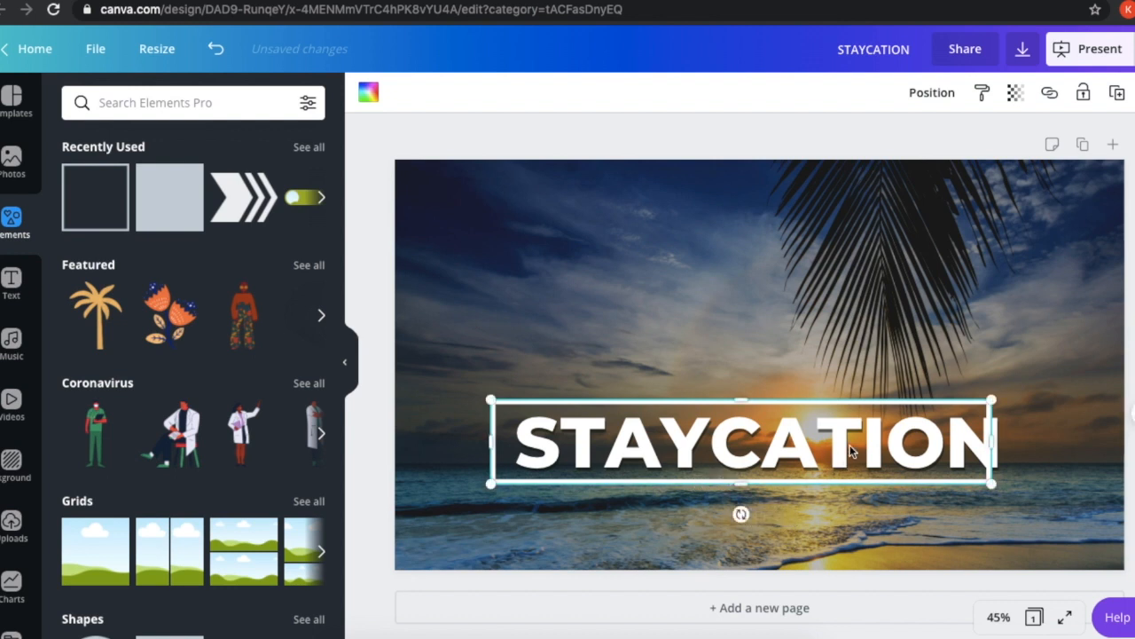
{"action": "left_click_drag", "start_coordinate": [860, 461], "coordinate": [880, 462]}
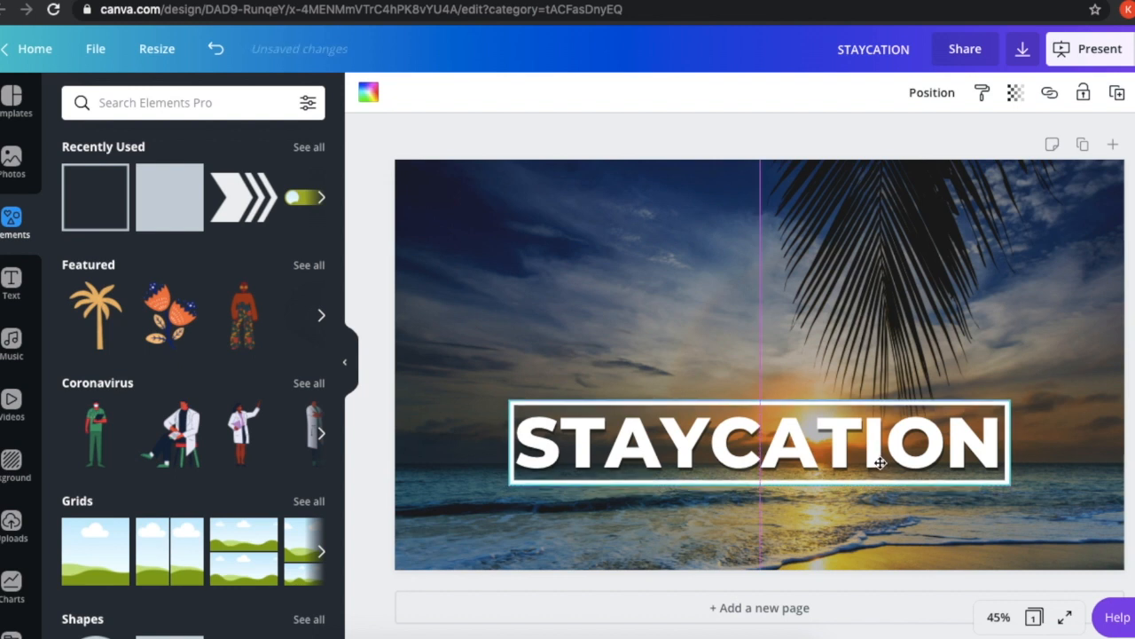
{"action": "left_click_drag", "start_coordinate": [880, 463], "coordinate": [877, 462]}
{"action": "left_click", "coordinate": [747, 132]}
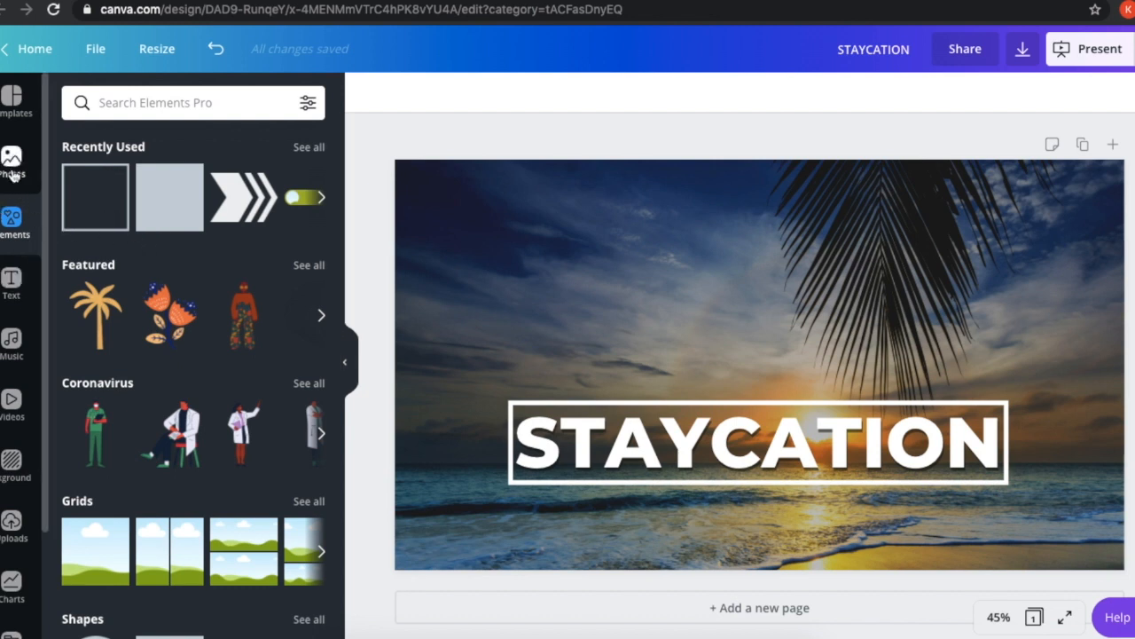
Insert the uploaded WKNDMEDIA logo, shrink it and place it in the slide's lower-right corner.
{"action": "left_click", "coordinate": [11, 523]}
{"action": "scroll", "coordinate": [209, 316], "scroll_direction": "down", "scroll_amount": 2}
{"action": "scroll", "coordinate": [209, 315], "scroll_direction": "down", "scroll_amount": 10}
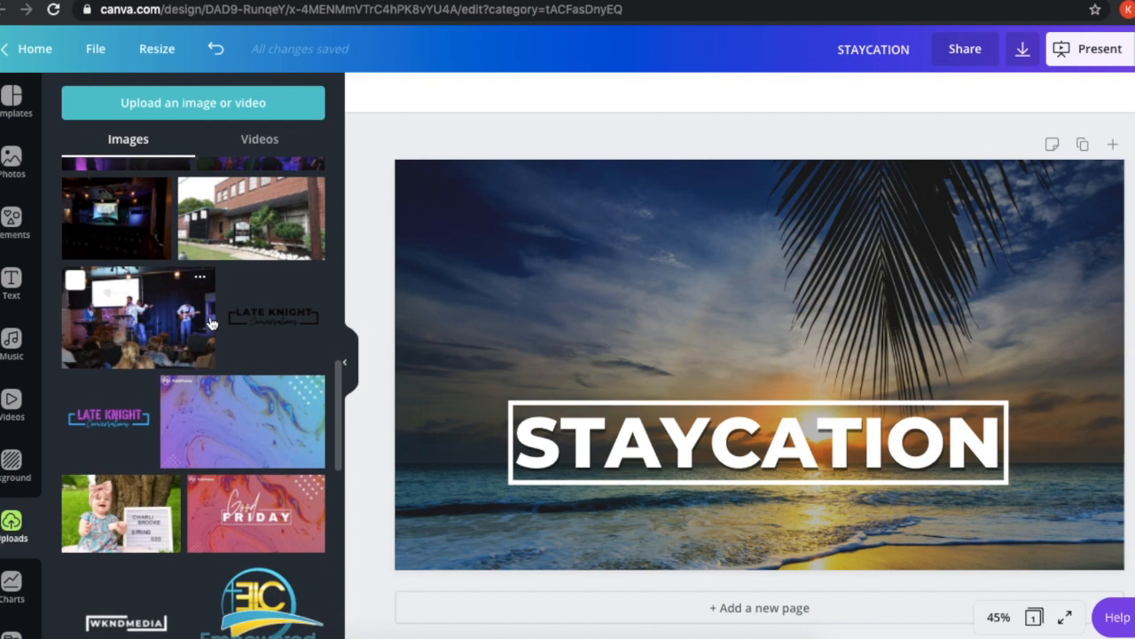
{"action": "scroll", "coordinate": [211, 323], "scroll_direction": "down", "scroll_amount": 5}
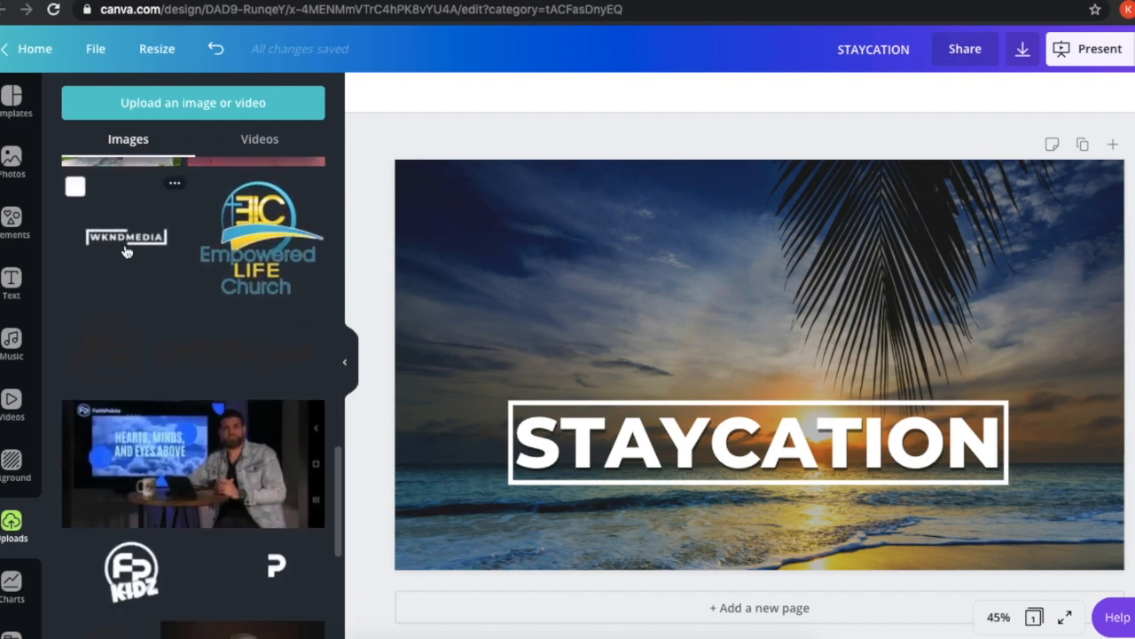
{"action": "left_click", "coordinate": [126, 251]}
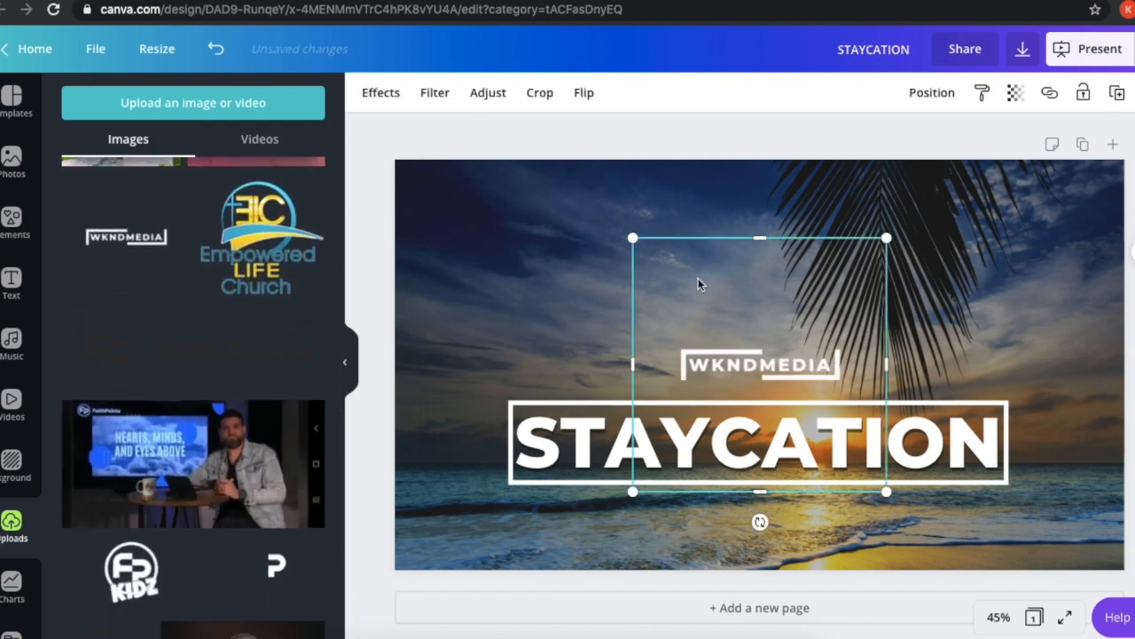
{"action": "left_click_drag", "start_coordinate": [631, 238], "coordinate": [775, 381]}
{"action": "left_click_drag", "start_coordinate": [834, 441], "coordinate": [1081, 553]}
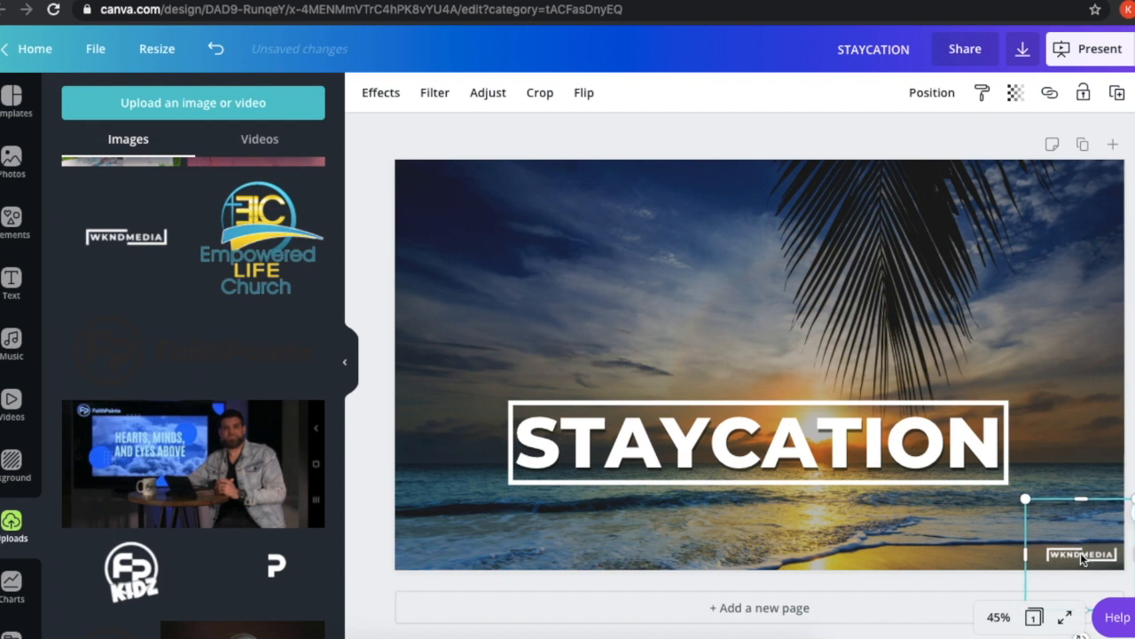
{"action": "key", "text": "Escape"}
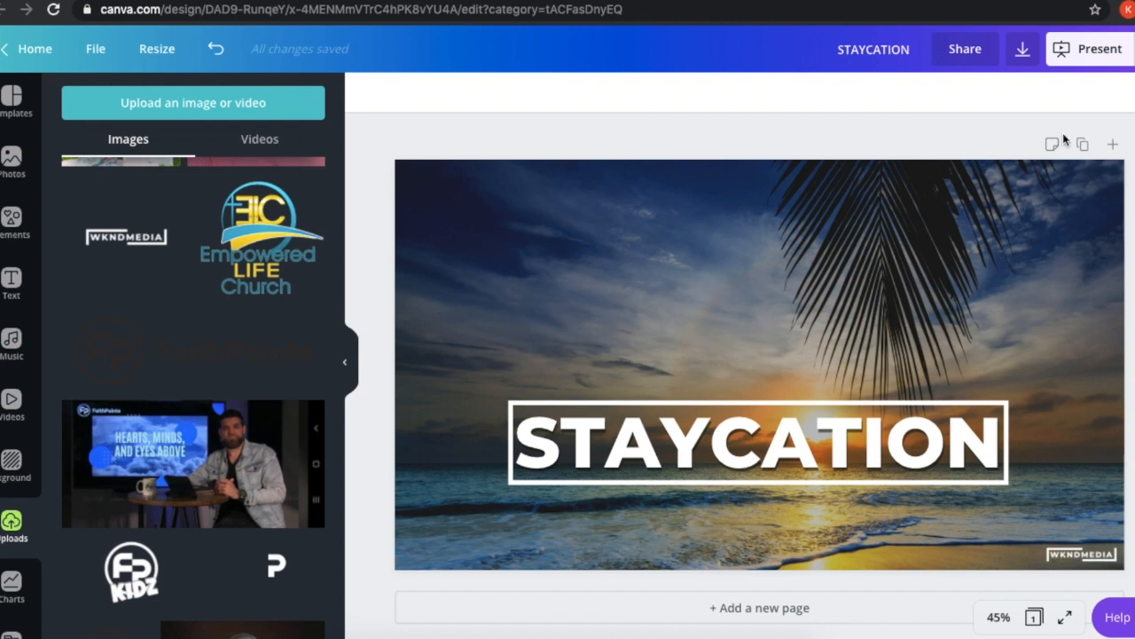
Download the design as a JPG at 1920 x 1080 px with quality 80 and dismiss the published notice.
{"action": "left_click", "coordinate": [1021, 49]}
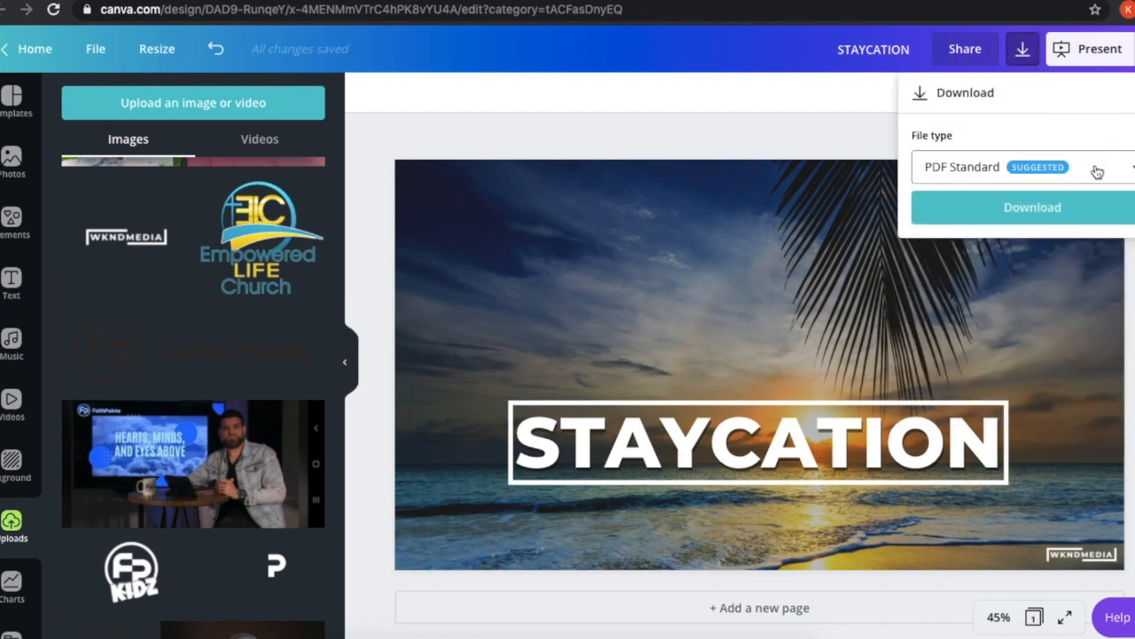
{"action": "left_click", "coordinate": [1126, 183]}
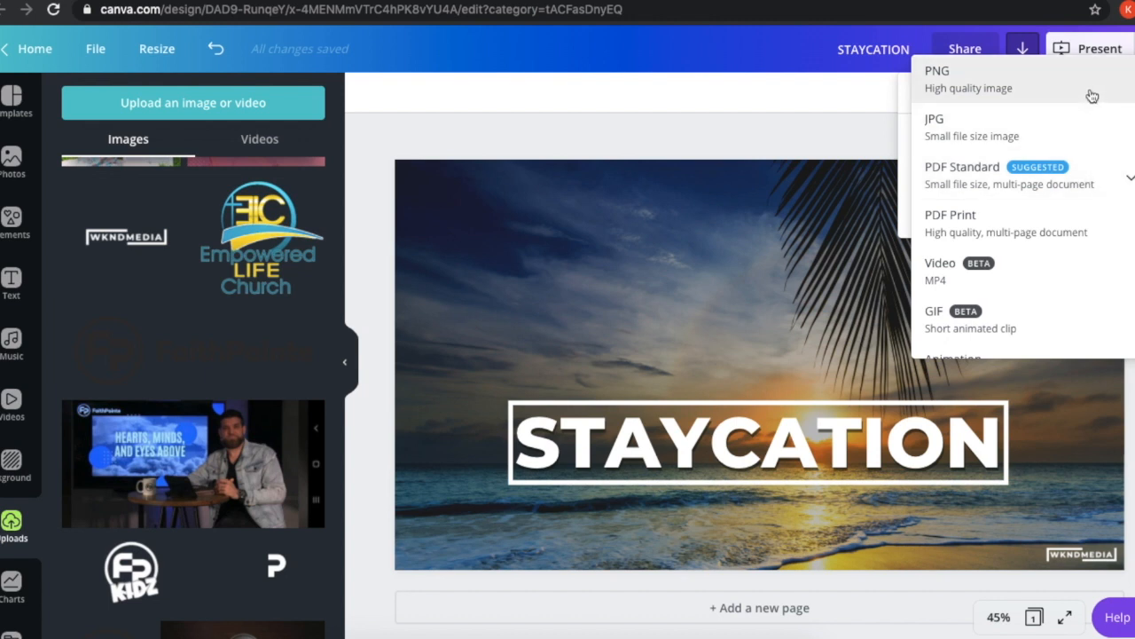
{"action": "left_click", "coordinate": [1092, 135]}
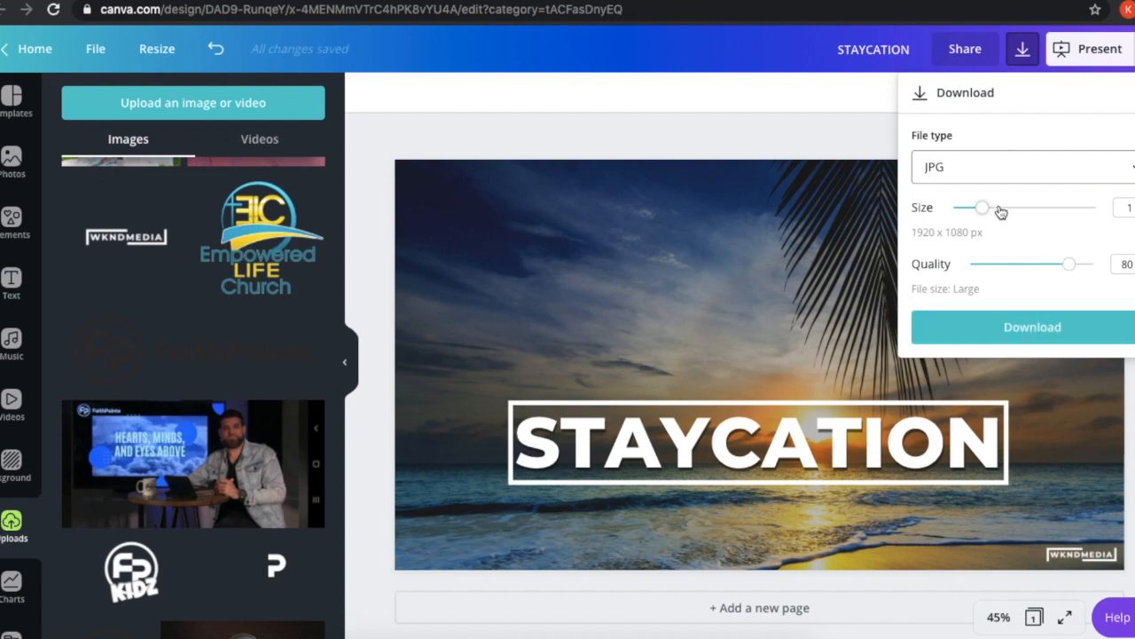
{"action": "left_click", "coordinate": [1035, 327]}
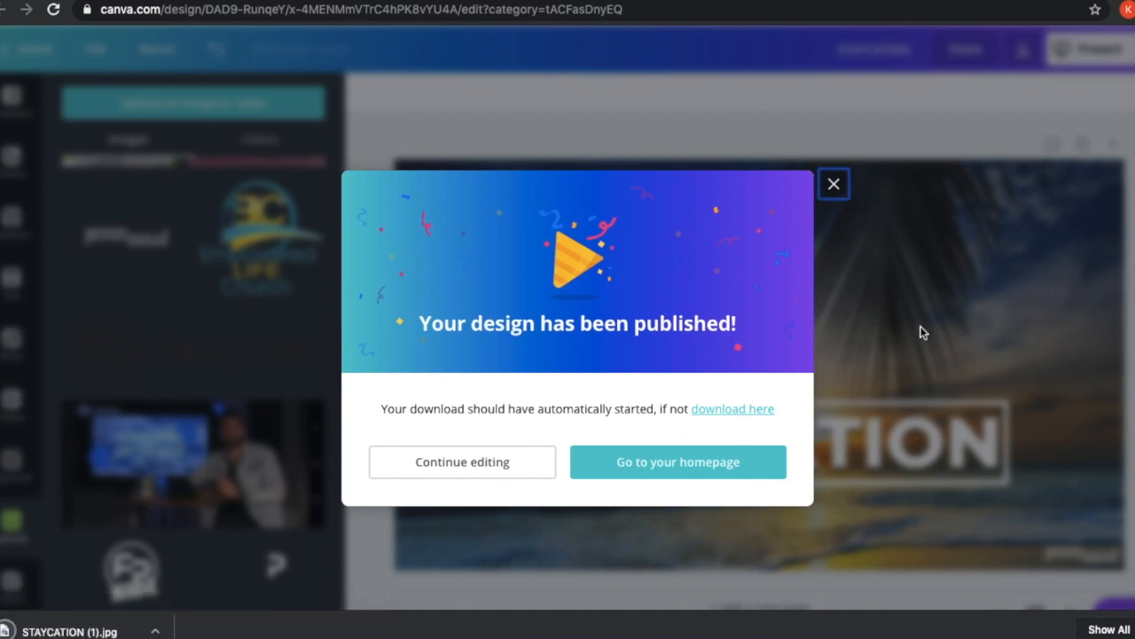
{"action": "left_click", "coordinate": [835, 169]}
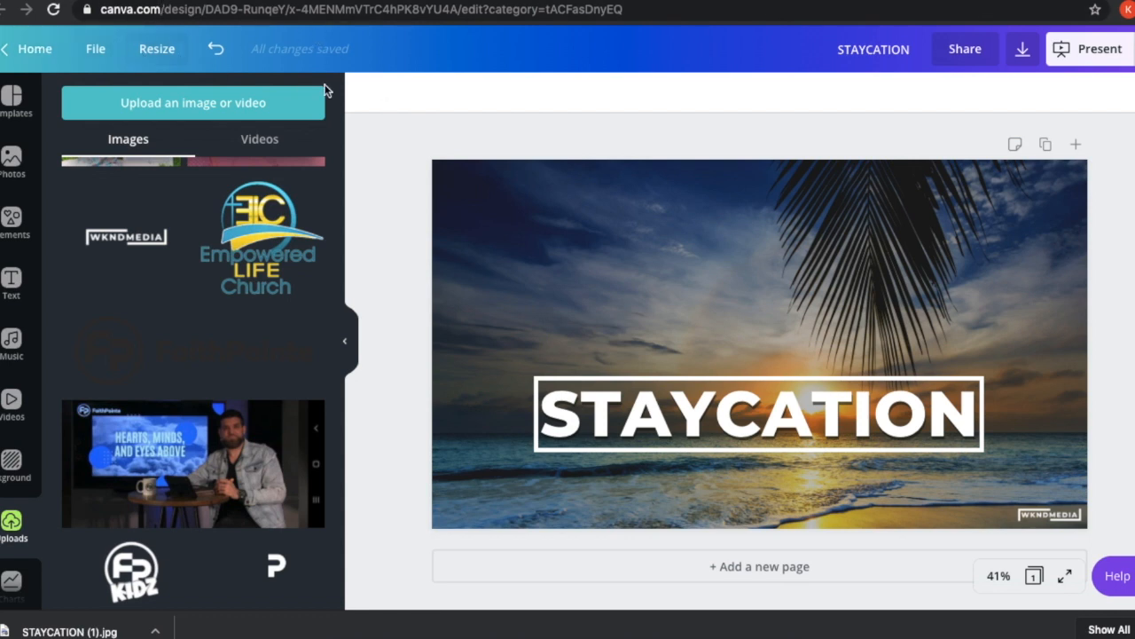
Make a copy of the STAYCATION design from the list of all designs and open the copy for editing.
{"action": "left_click", "coordinate": [28, 49]}
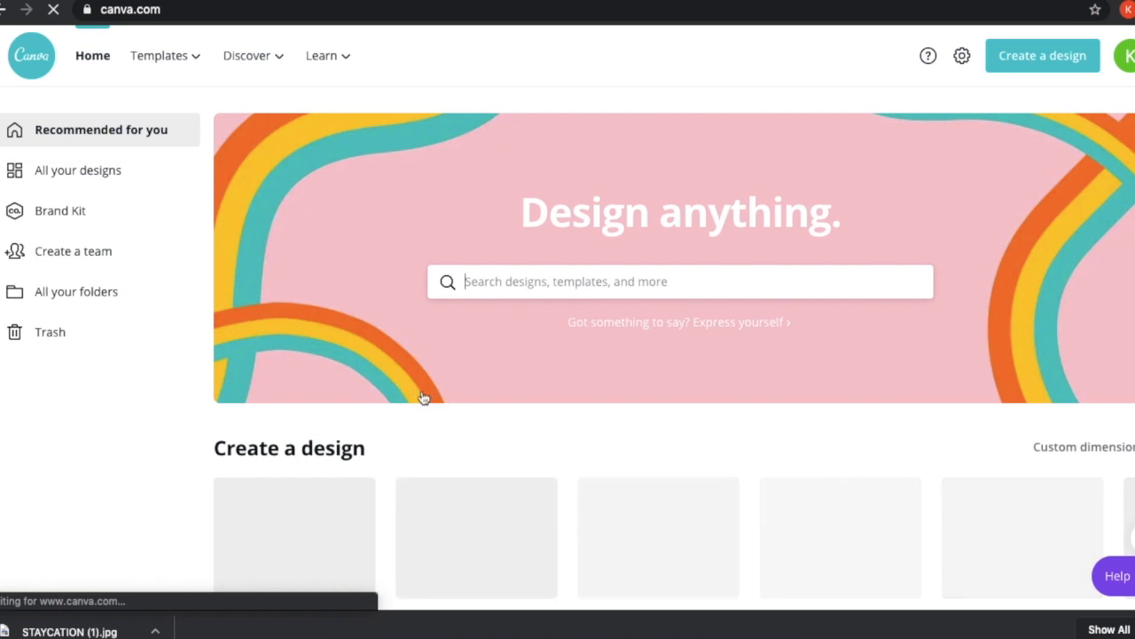
{"action": "left_click", "coordinate": [97, 182]}
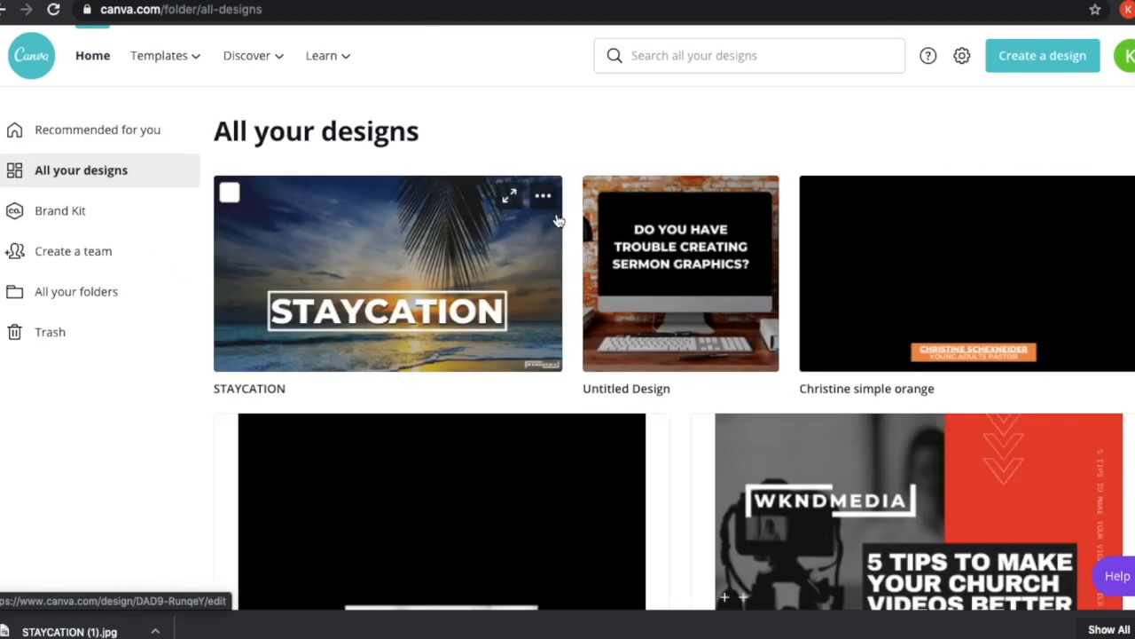
{"action": "left_click", "coordinate": [548, 200]}
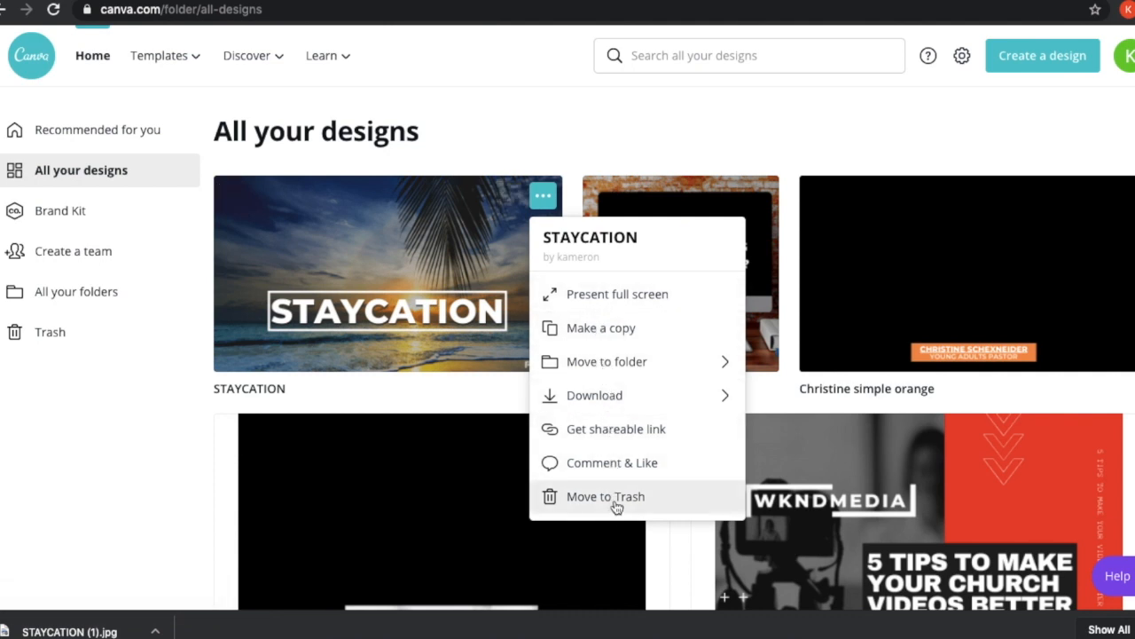
{"action": "left_click", "coordinate": [604, 337]}
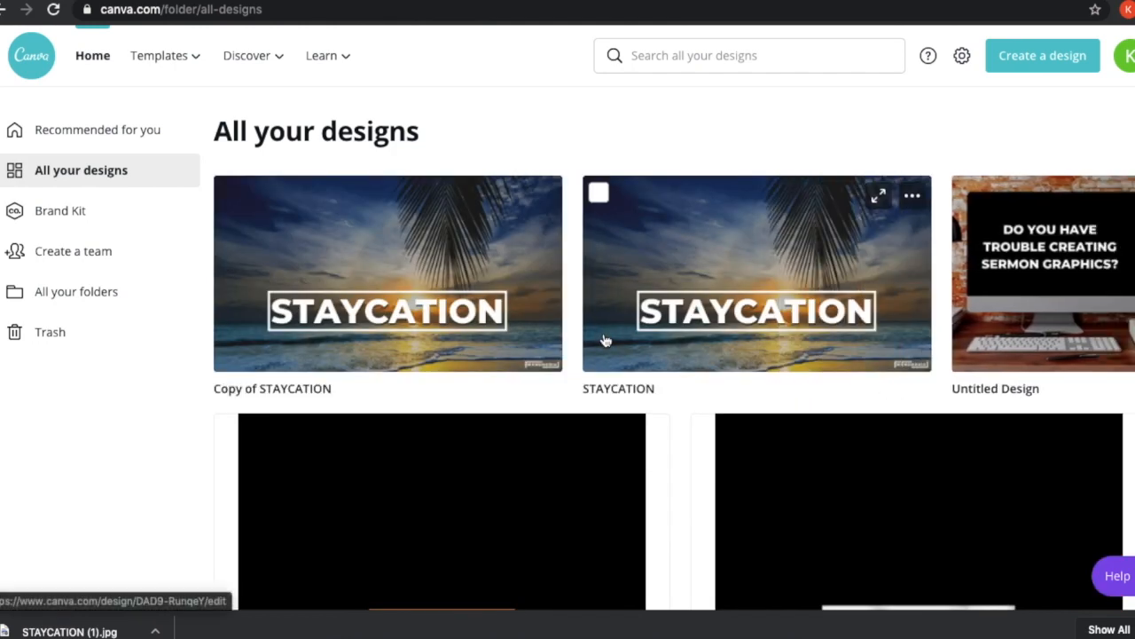
{"action": "left_click", "coordinate": [442, 289]}
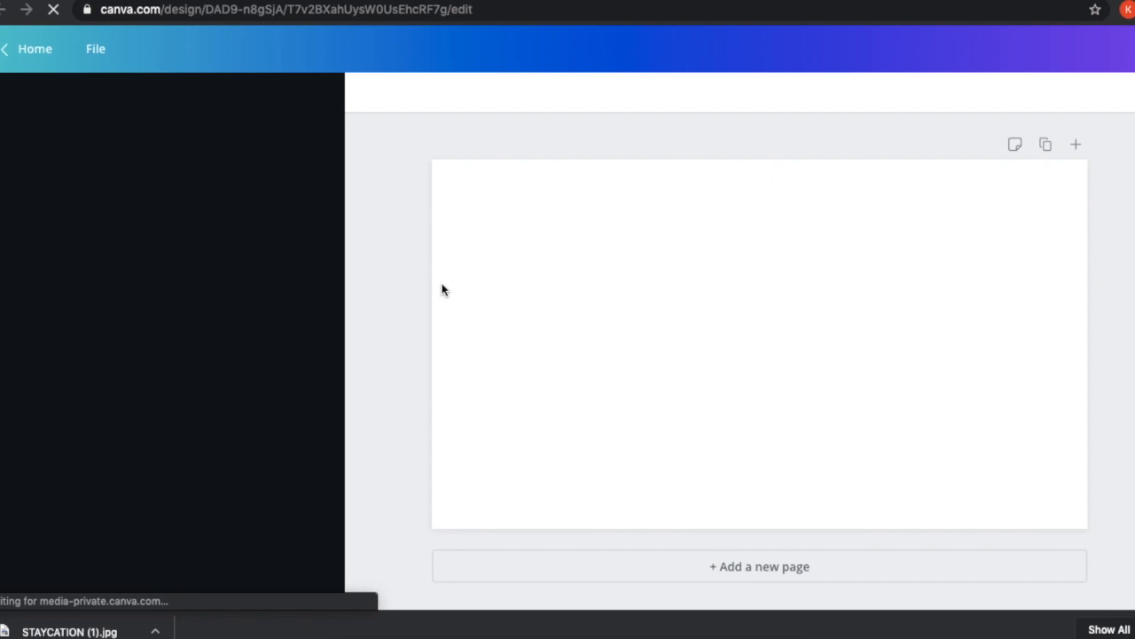